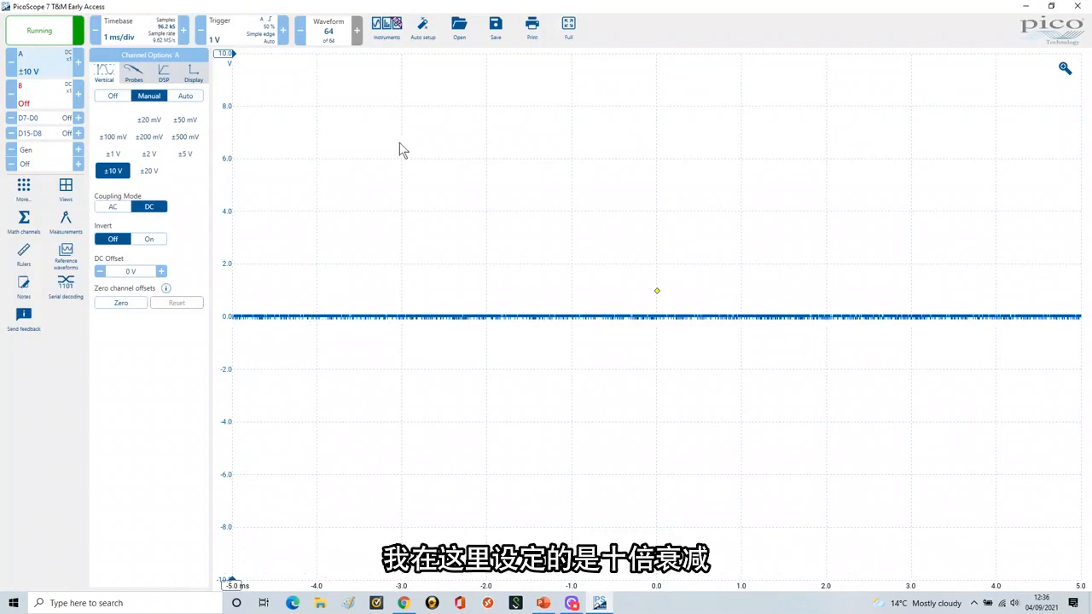
# Step: Set channel A's probe to the standard voltage probe with x10 attenuation
pyautogui.click(134, 76)
pyautogui.click(150, 123)
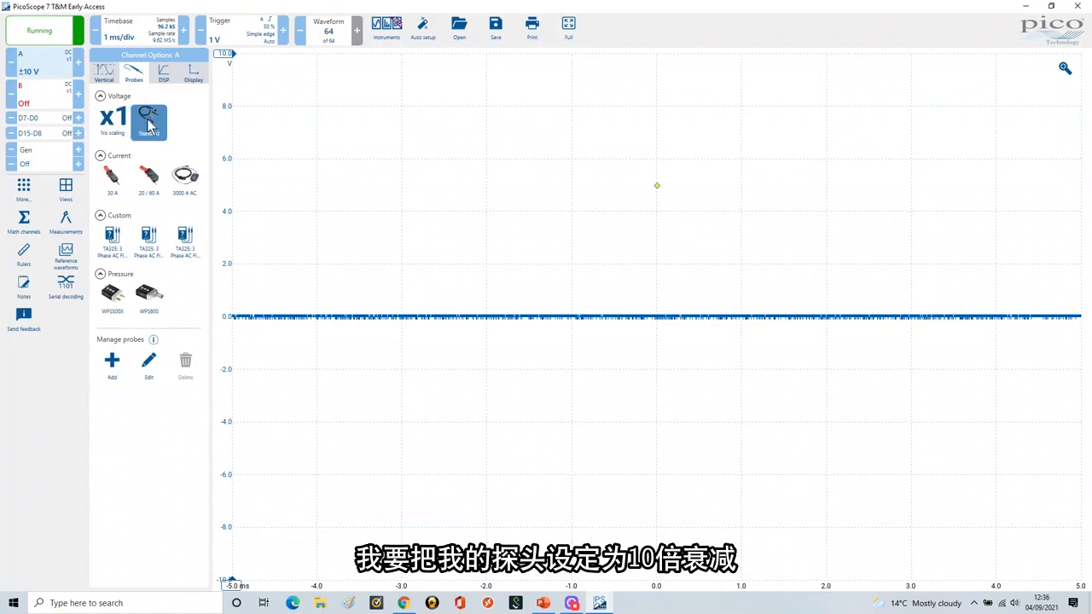
pyautogui.click(150, 156)
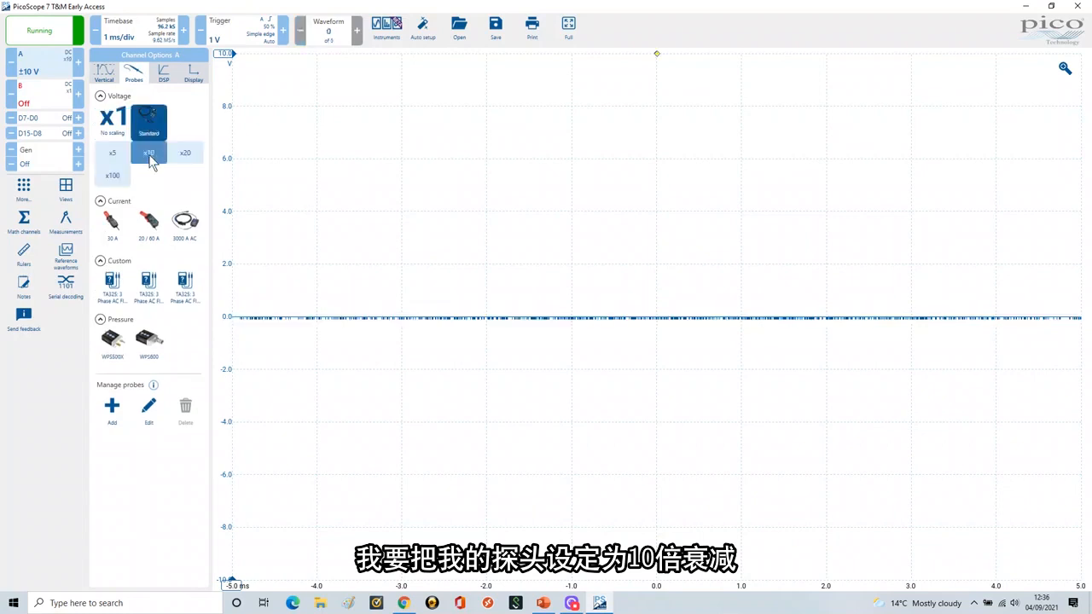
# Step: Set channel B's probe to the standard x10 voltage probe, then reopen channel A's vertical options
pyautogui.click(40, 100)
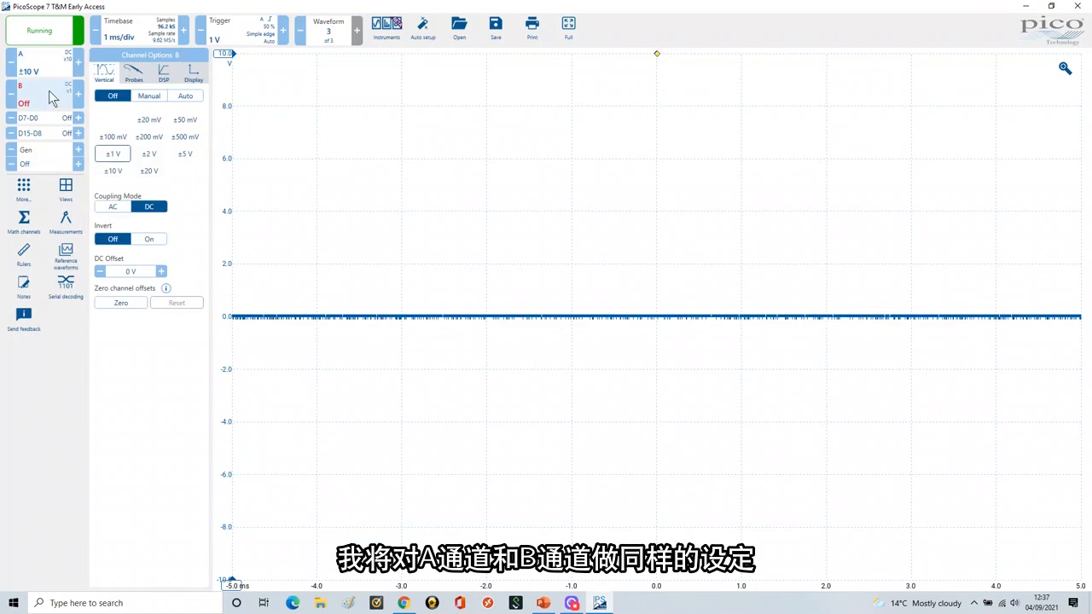
pyautogui.click(135, 75)
pyautogui.click(148, 119)
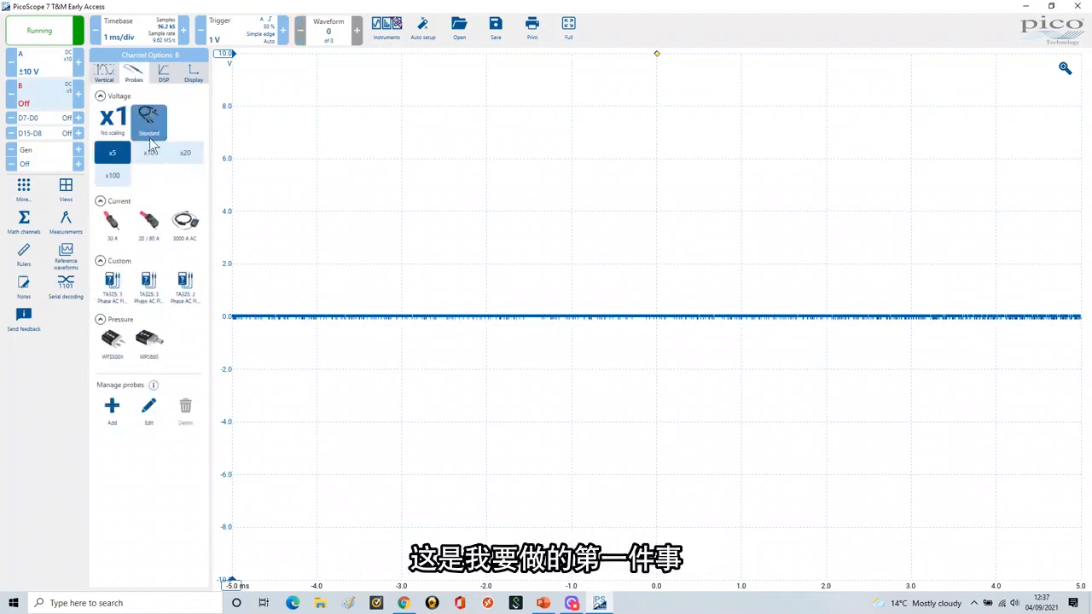
pyautogui.click(150, 156)
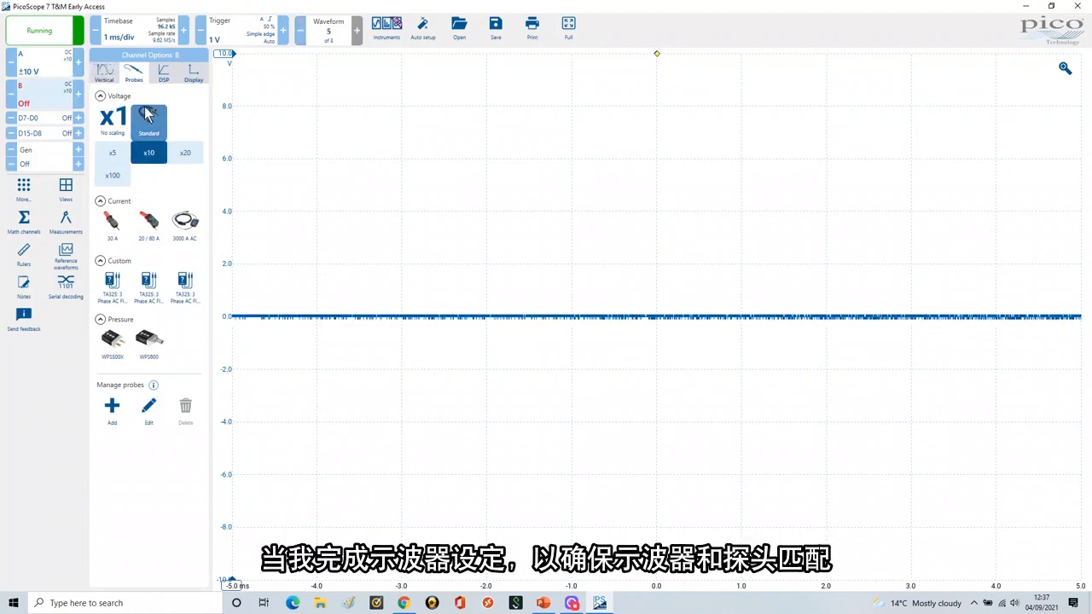
pyautogui.click(37, 68)
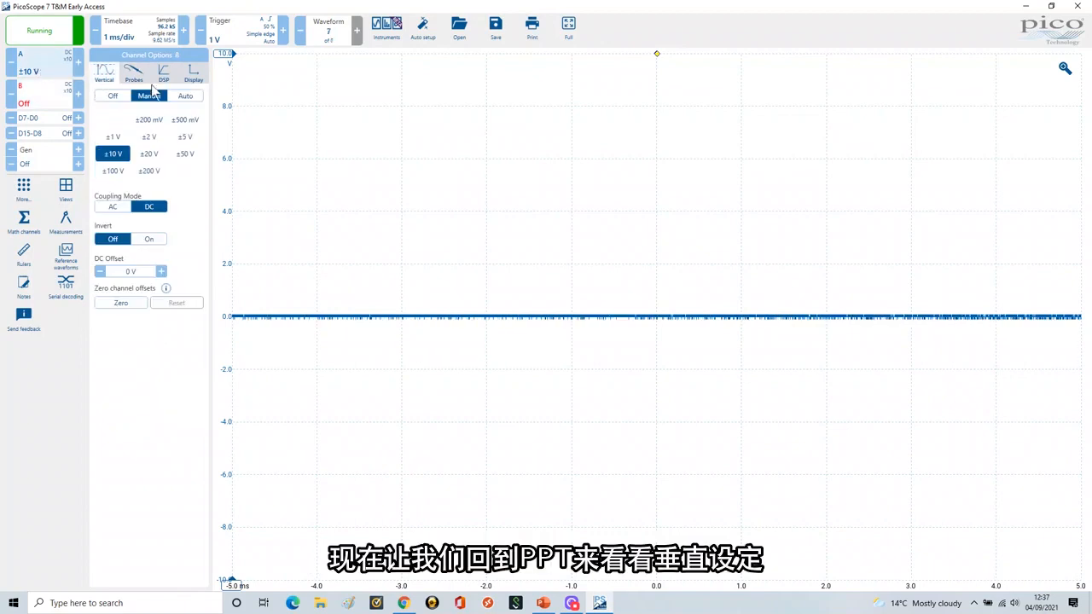
# Step: Switch to the PowerPoint slide show, reveal the Vertical bullets down to the channel control modes, and return to PicoScope
pyautogui.click(544, 604)
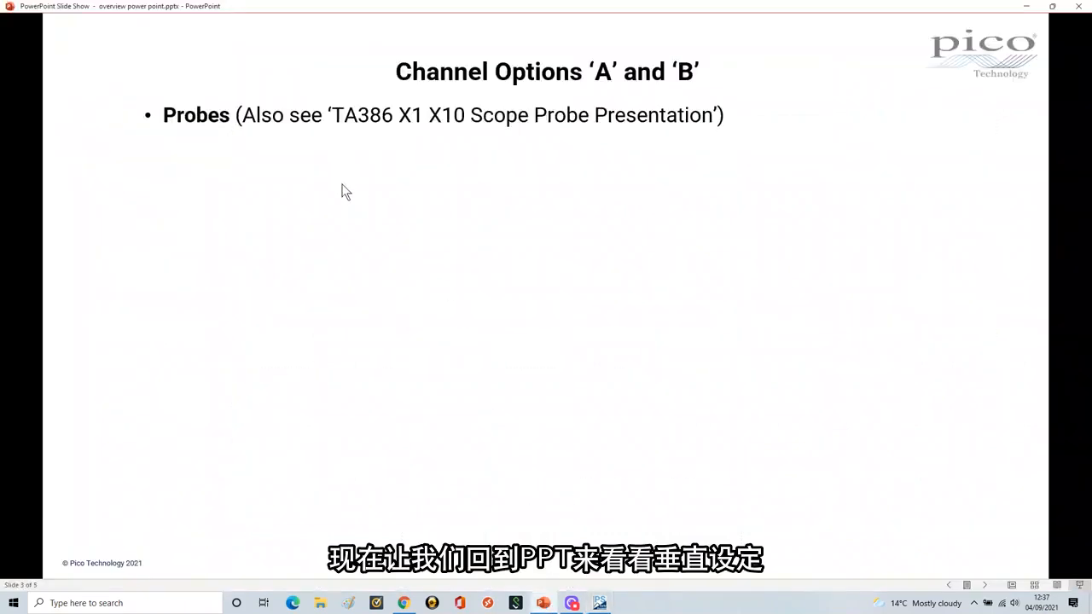
pyautogui.click(430, 242)
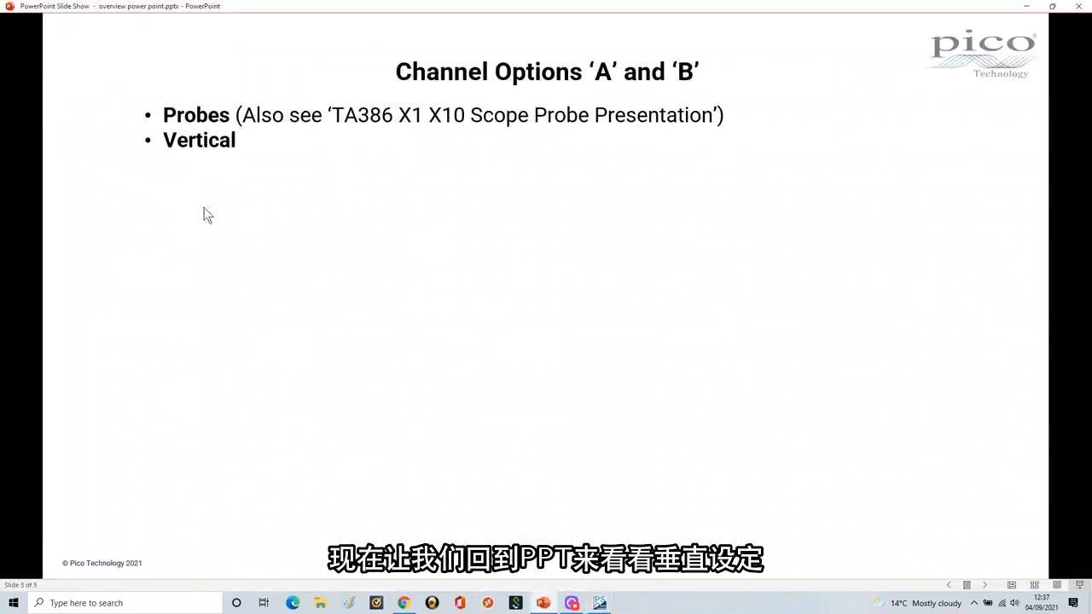
pyautogui.click(320, 175)
pyautogui.click(315, 188)
pyautogui.click(319, 216)
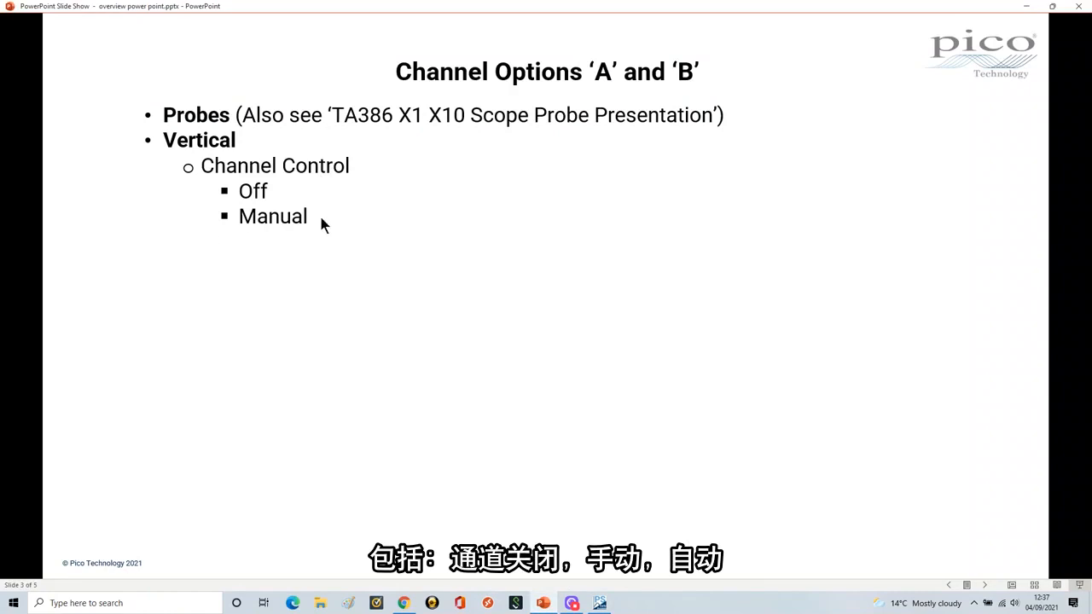
pyautogui.click(320, 217)
pyautogui.hotkey('alt', 'Tab')
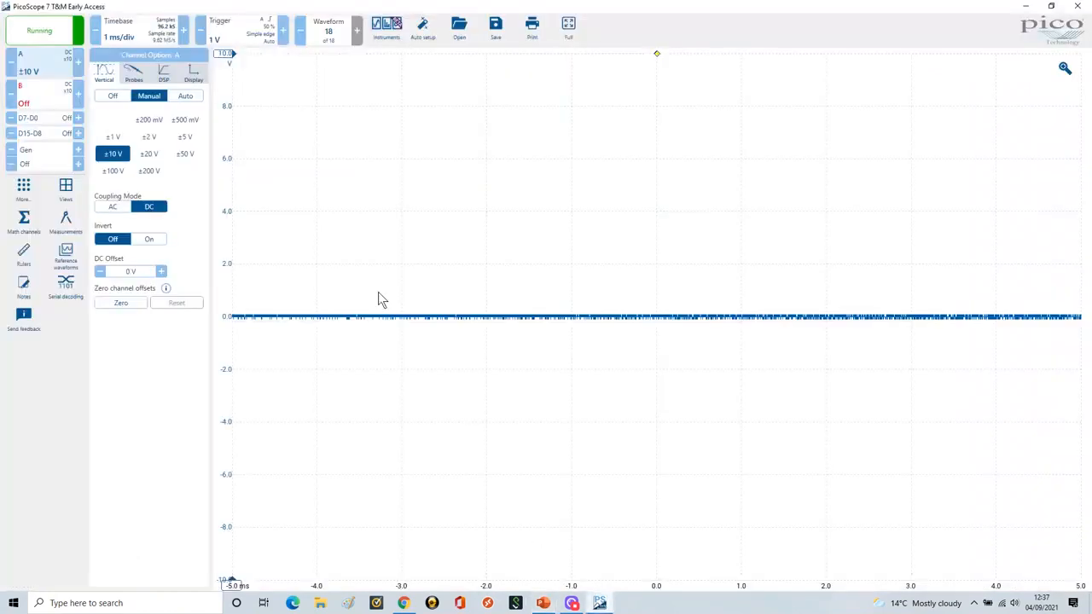
# Step: Turn channel A off and enable channel B in manual range mode
pyautogui.click(111, 97)
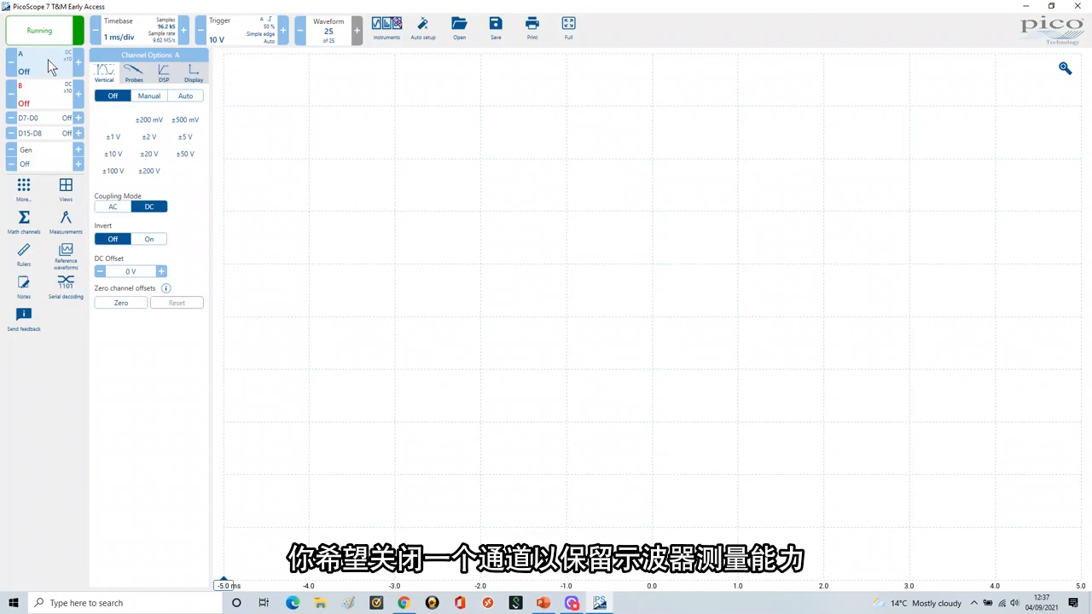
pyautogui.click(46, 101)
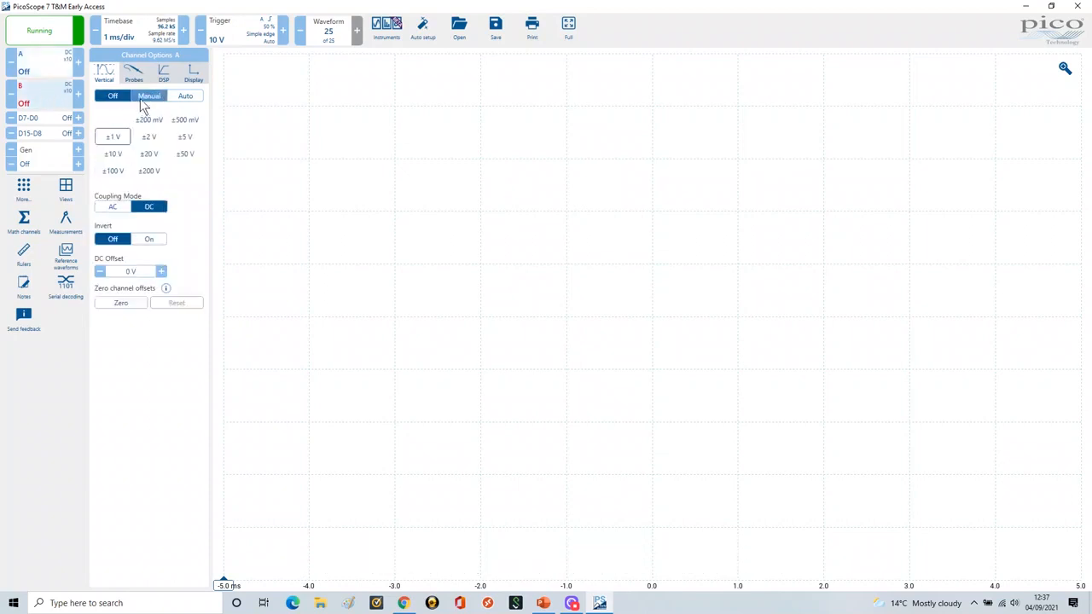
pyautogui.click(145, 98)
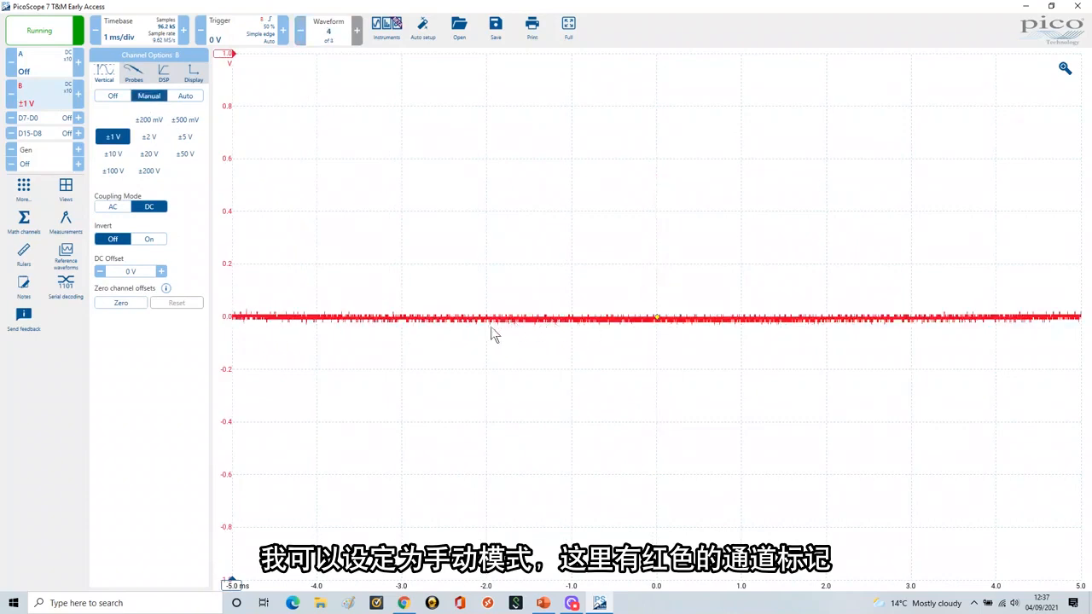
# Step: Turn channel B off and switch channel A back on in manual range mode
pyautogui.click(113, 96)
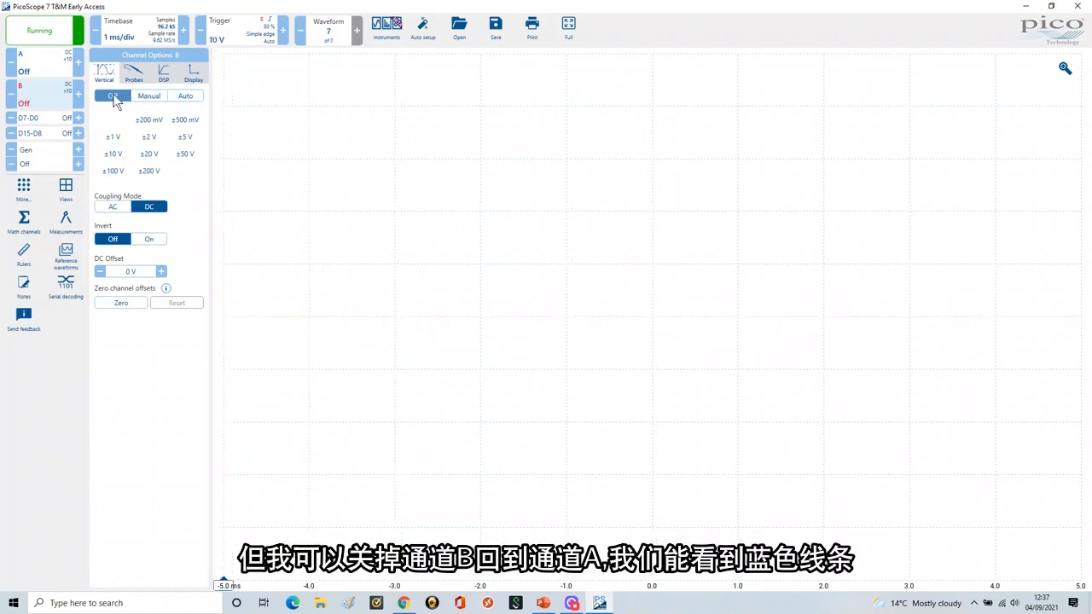
pyautogui.click(146, 97)
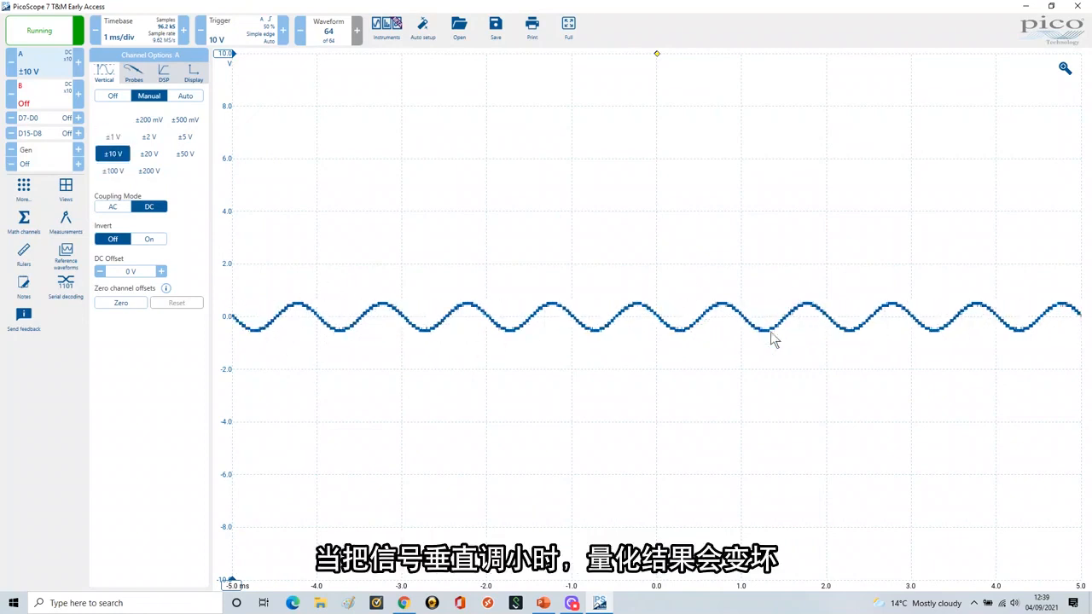
# Step: Set channel A's input range to ±1 V and move the trigger marker down to 0 V on the waveform
pyautogui.click(115, 139)
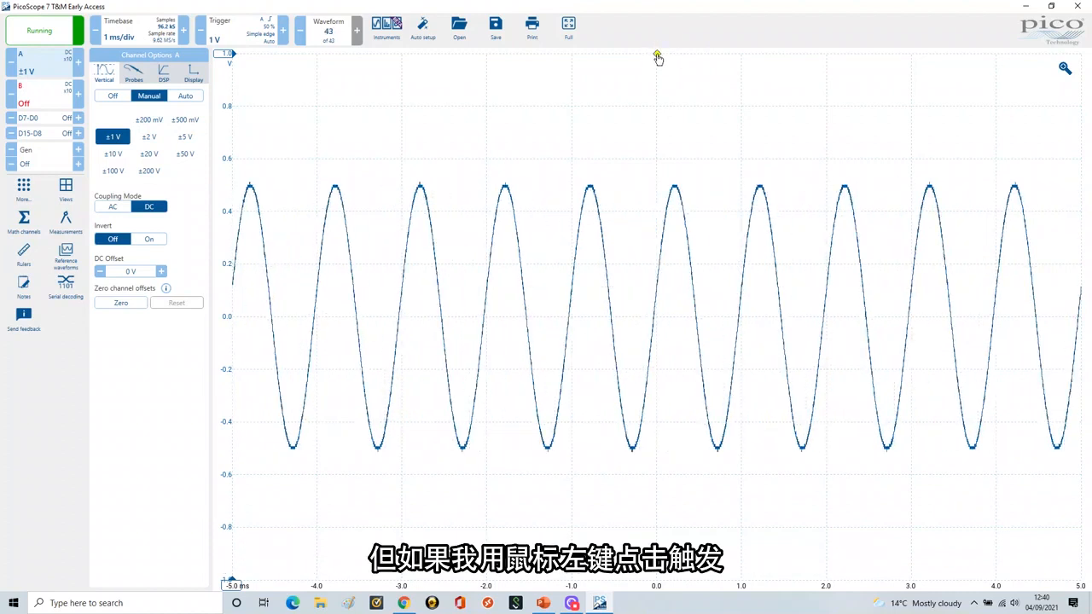
pyautogui.moveTo(658, 58); pyautogui.dragTo(656, 244)
pyautogui.moveTo(656, 284); pyautogui.dragTo(656, 319)
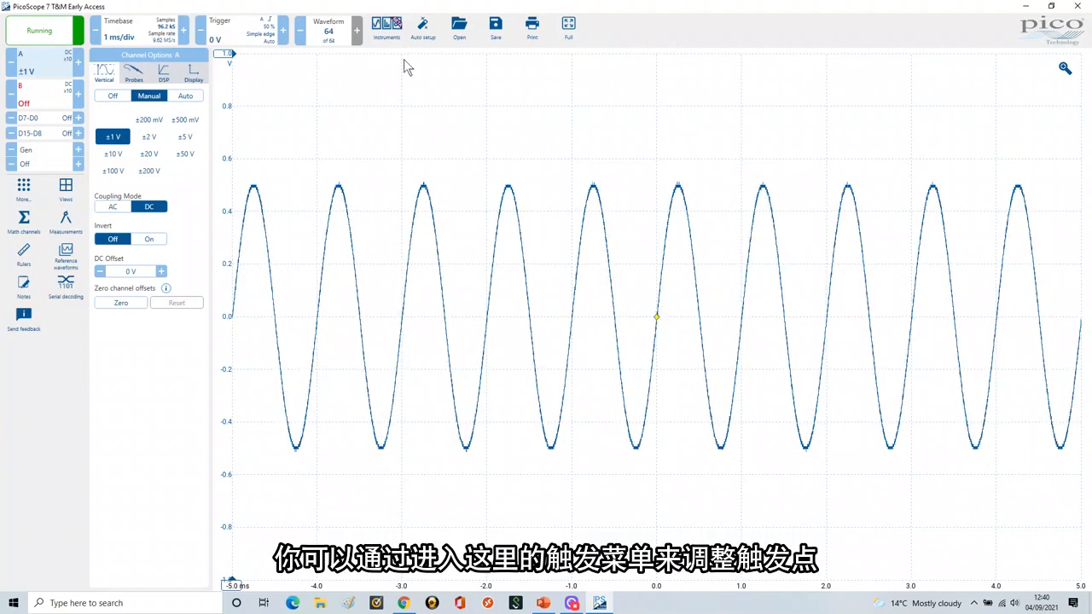
# Step: Set the trigger threshold to 0.2 V in the trigger settings
pyautogui.click(238, 28)
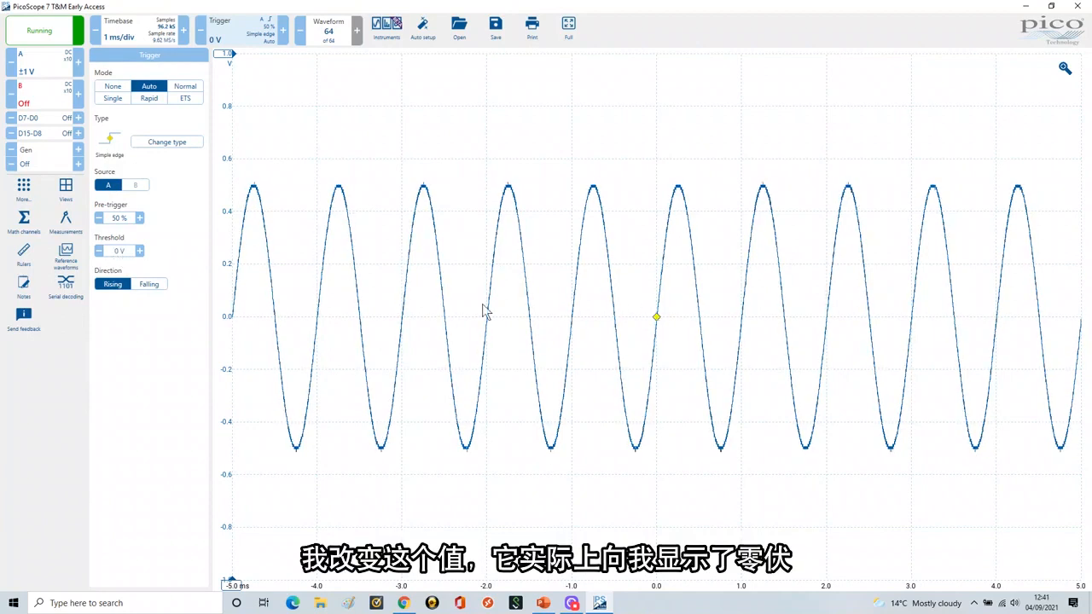
pyautogui.click(119, 250)
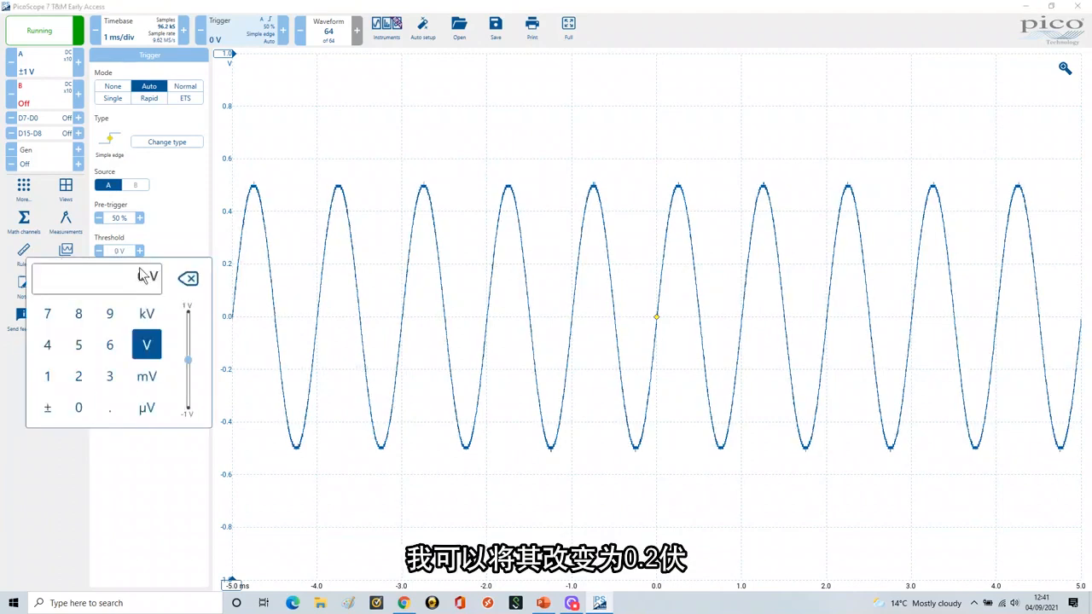
pyautogui.write('.2')
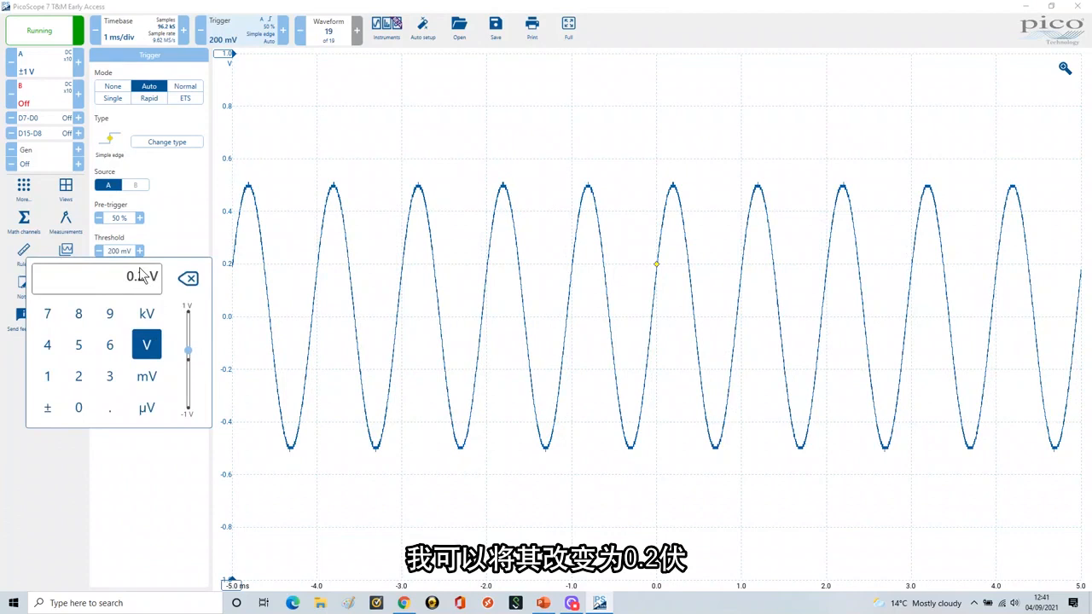
pyautogui.press('Return')
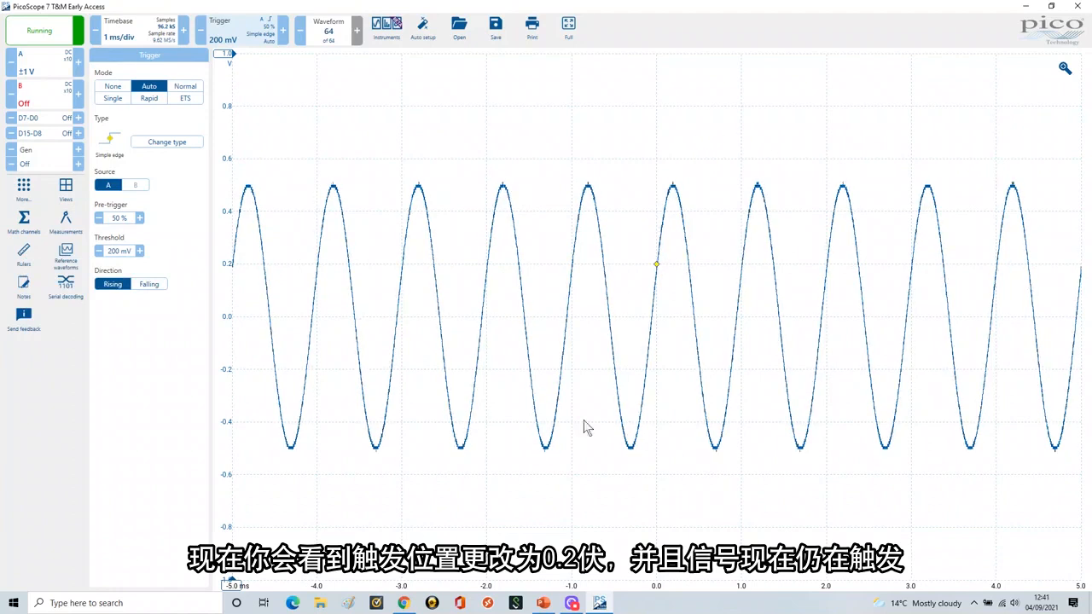
# Step: Set the trigger threshold to 0 mV
pyautogui.click(118, 251)
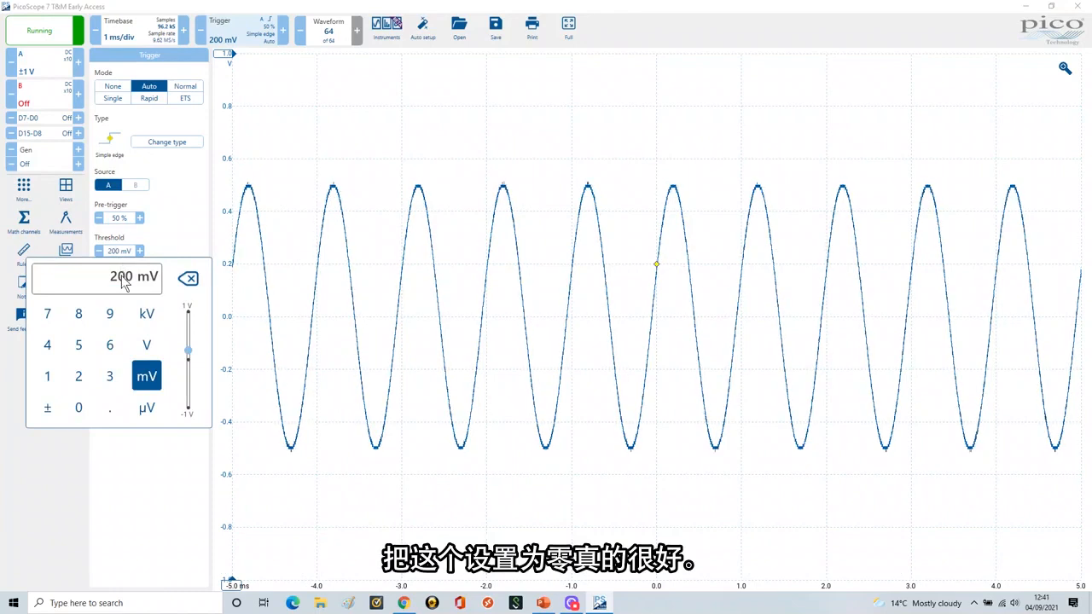
pyautogui.write('0')
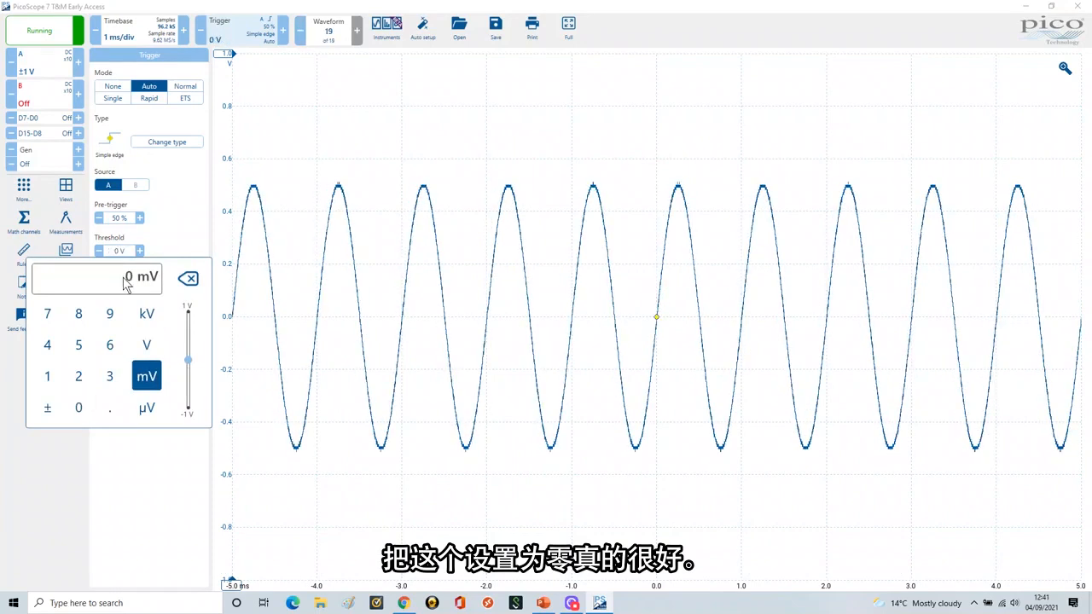
pyautogui.press('Return')
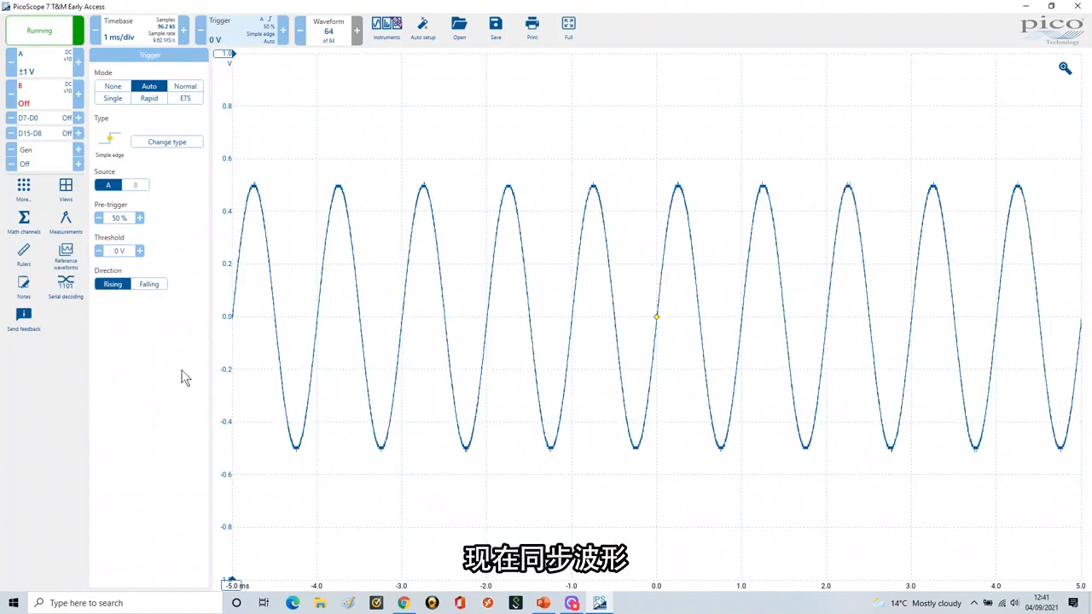
# Step: Reopen channel A's vertical options and switch its input range control to automatic
pyautogui.click(38, 66)
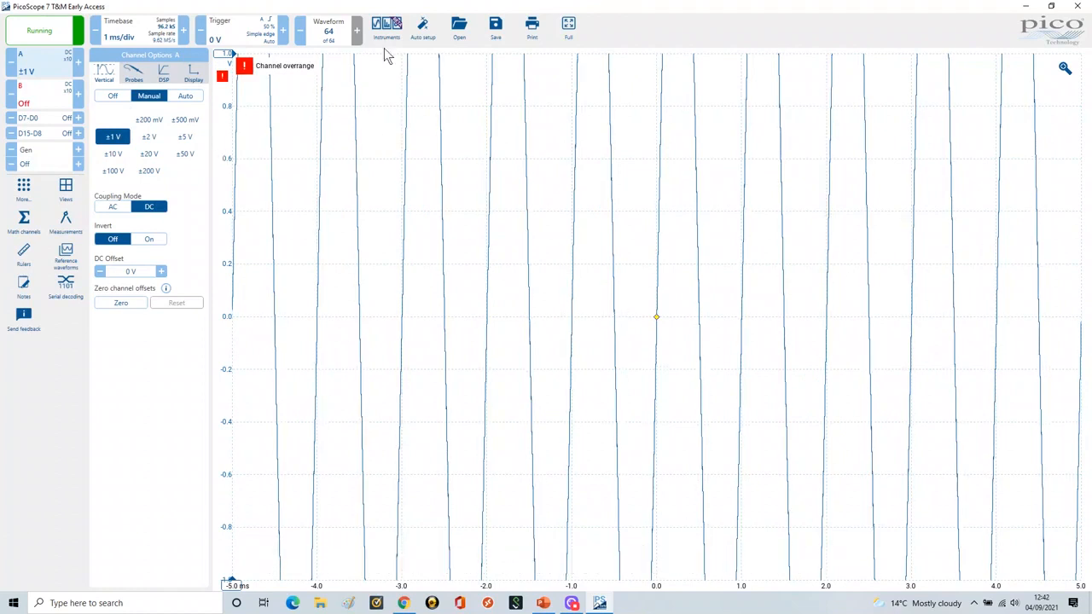
pyautogui.click(183, 139)
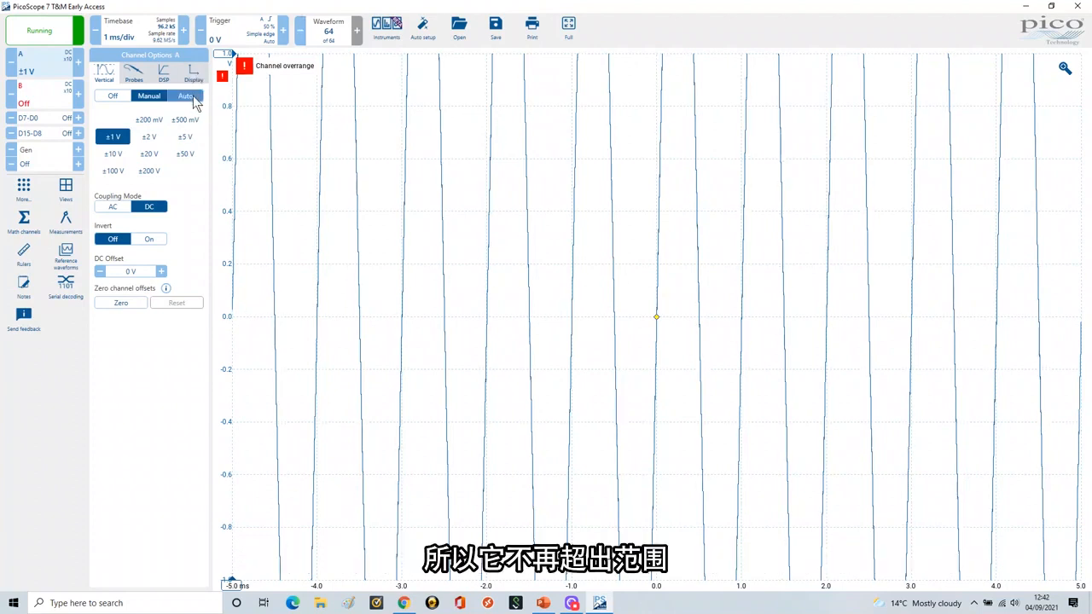
pyautogui.click(192, 100)
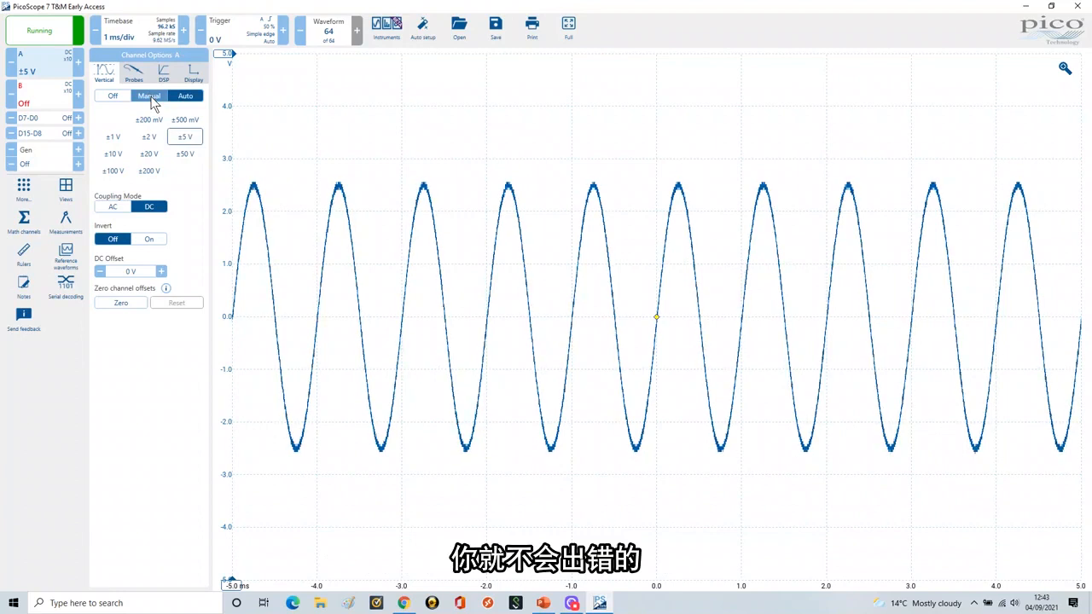
# Step: Switch to the PowerPoint slide show, reveal the Vertical Voltage Range and Coupling Mode bullets, and return to PicoScope
pyautogui.click(543, 603)
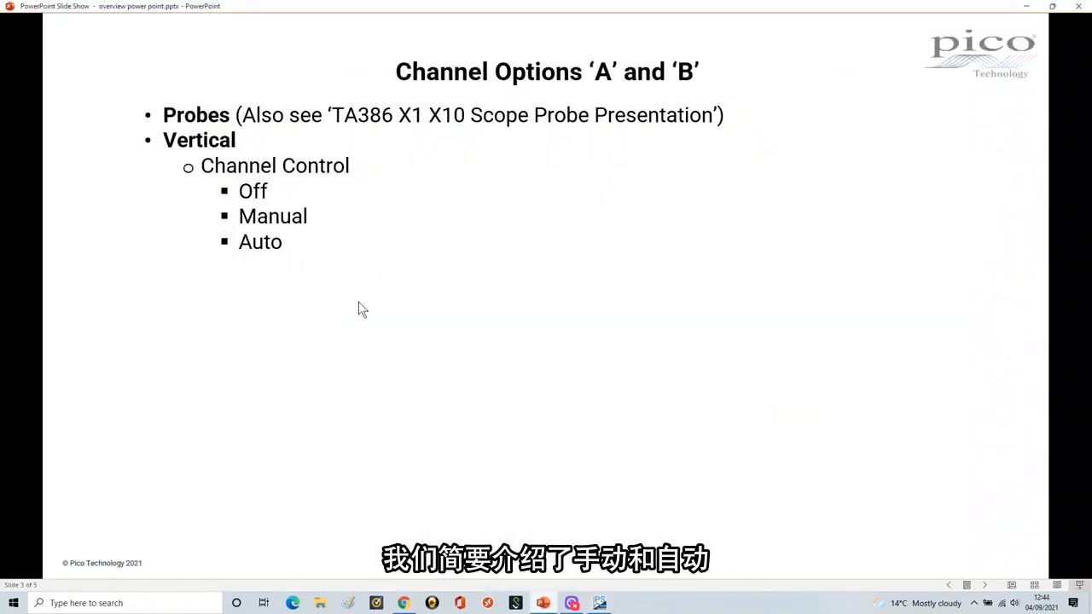
pyautogui.click(394, 299)
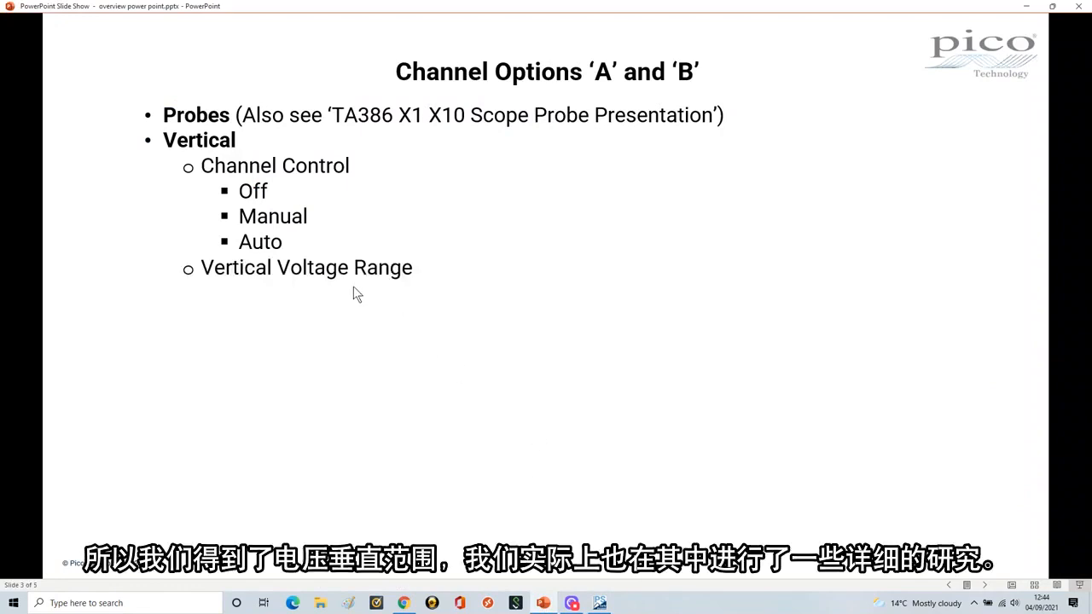
pyautogui.click(506, 331)
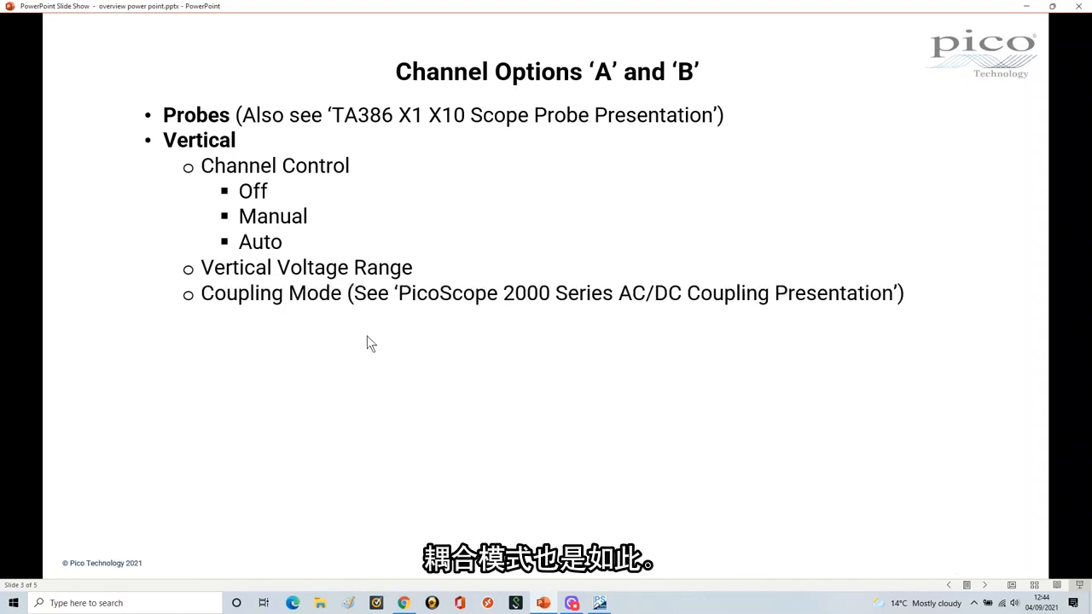
pyautogui.click(601, 604)
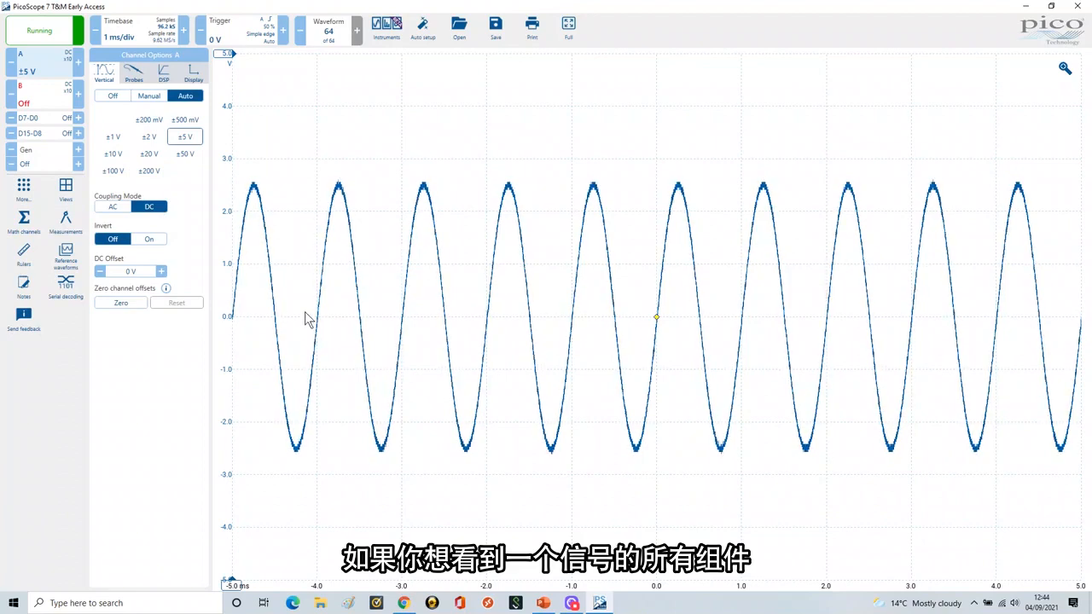
pyautogui.click(115, 211)
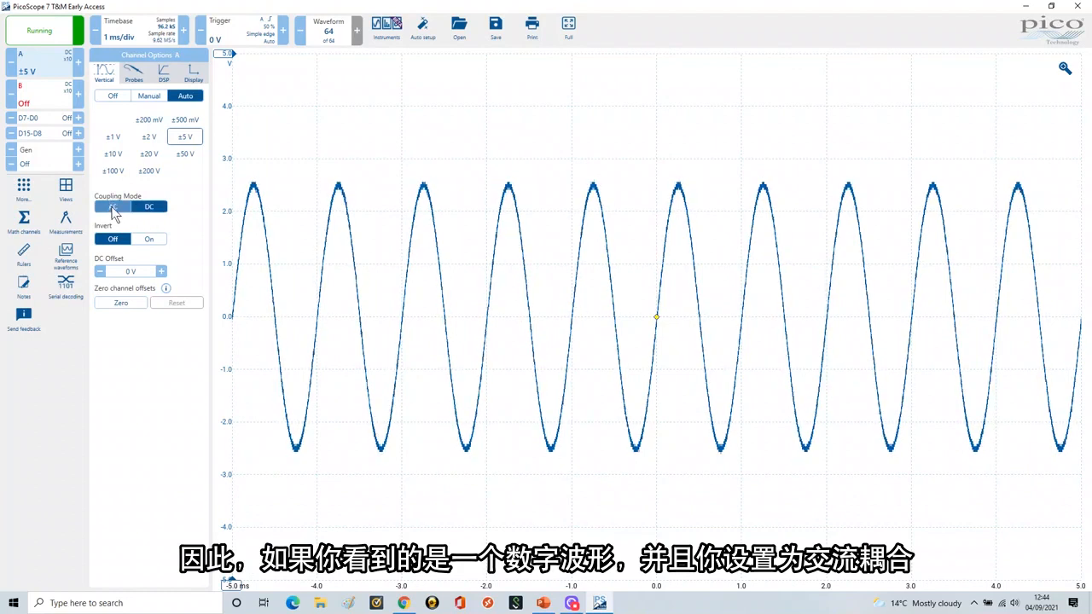
pyautogui.click(151, 213)
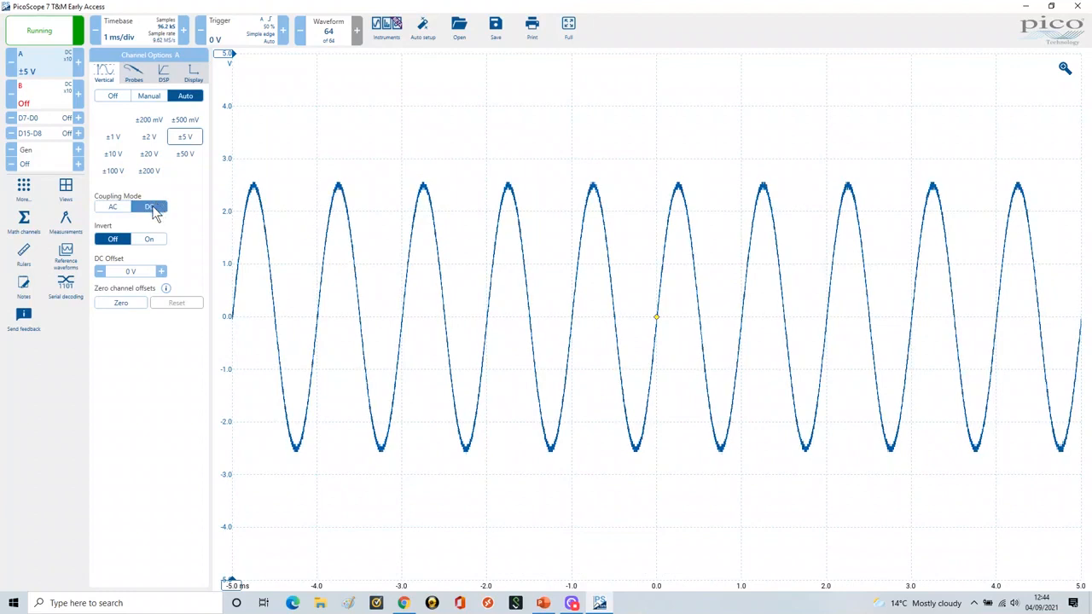
pyautogui.click(115, 213)
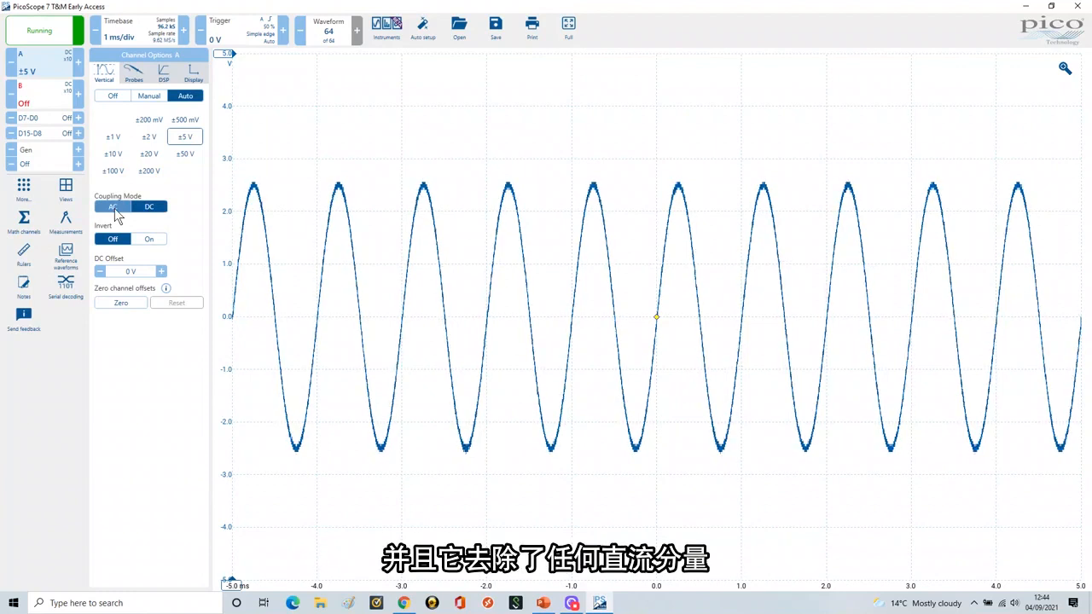
pyautogui.click(148, 206)
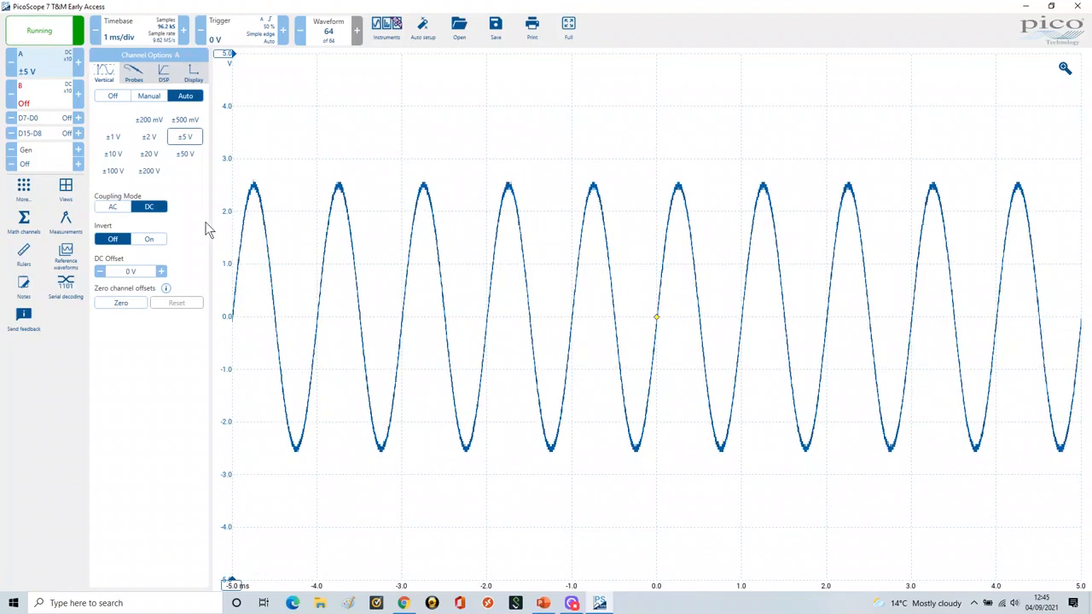
# Step: Reveal the Invert bullet in the PowerPoint slide show, and in PicoScope turn channel A's inversion on and back off
pyautogui.click(543, 604)
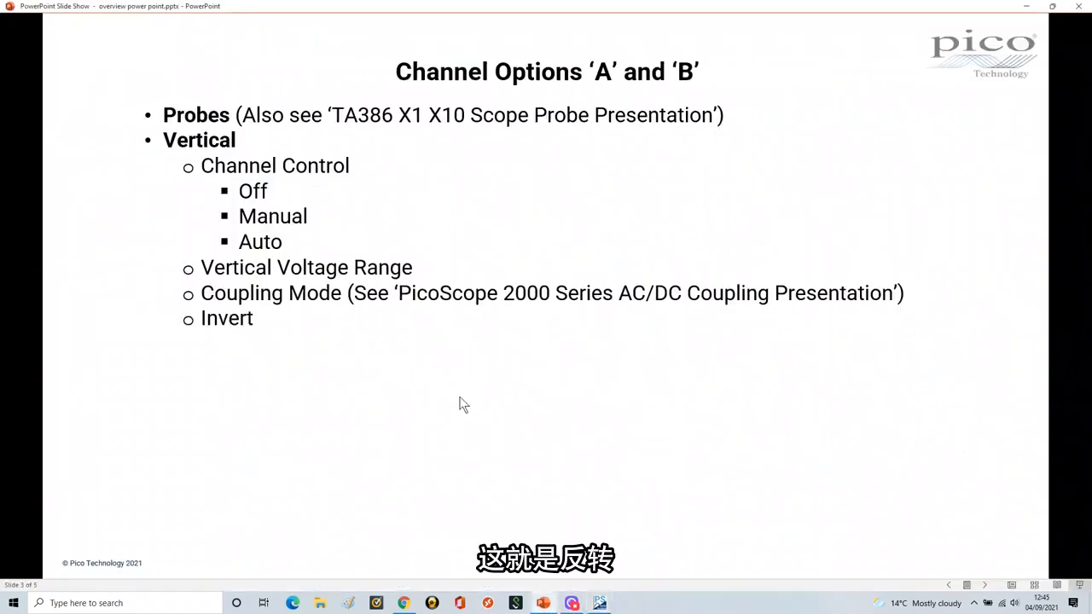
pyautogui.click(600, 604)
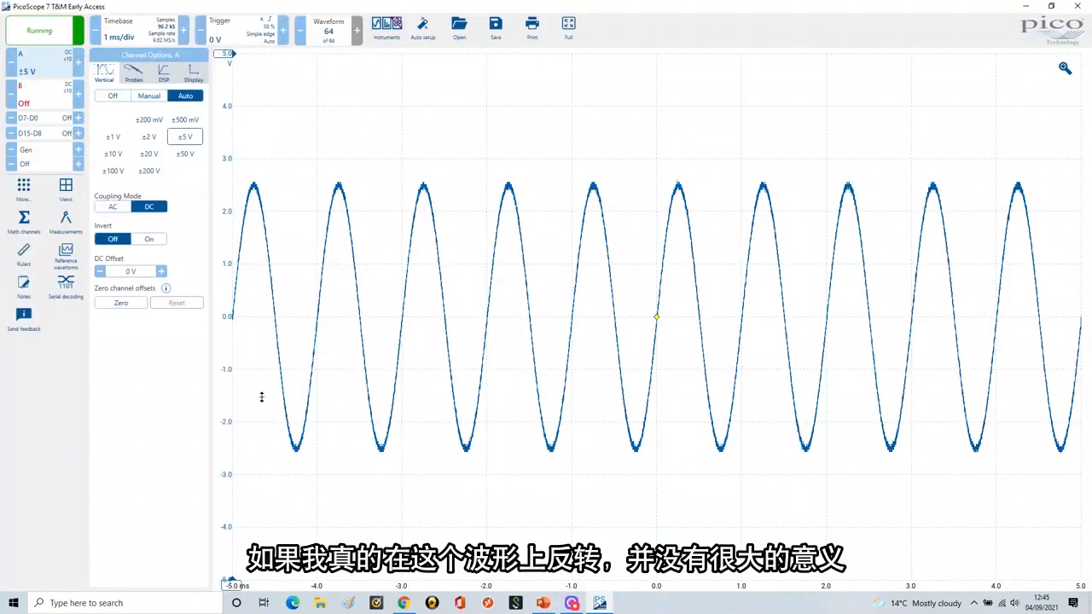
pyautogui.click(151, 241)
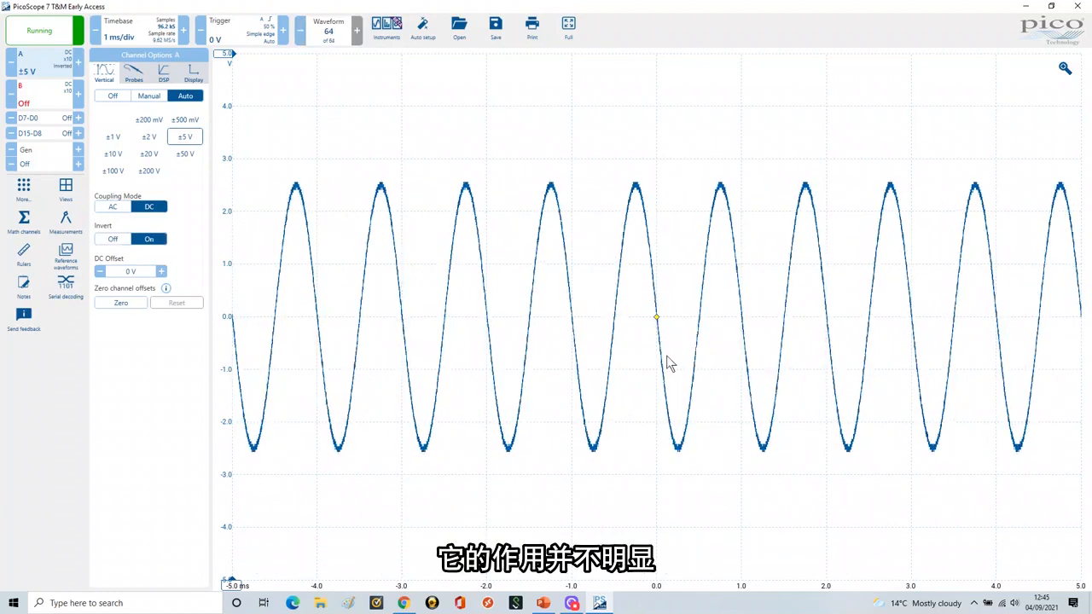
pyautogui.click(112, 240)
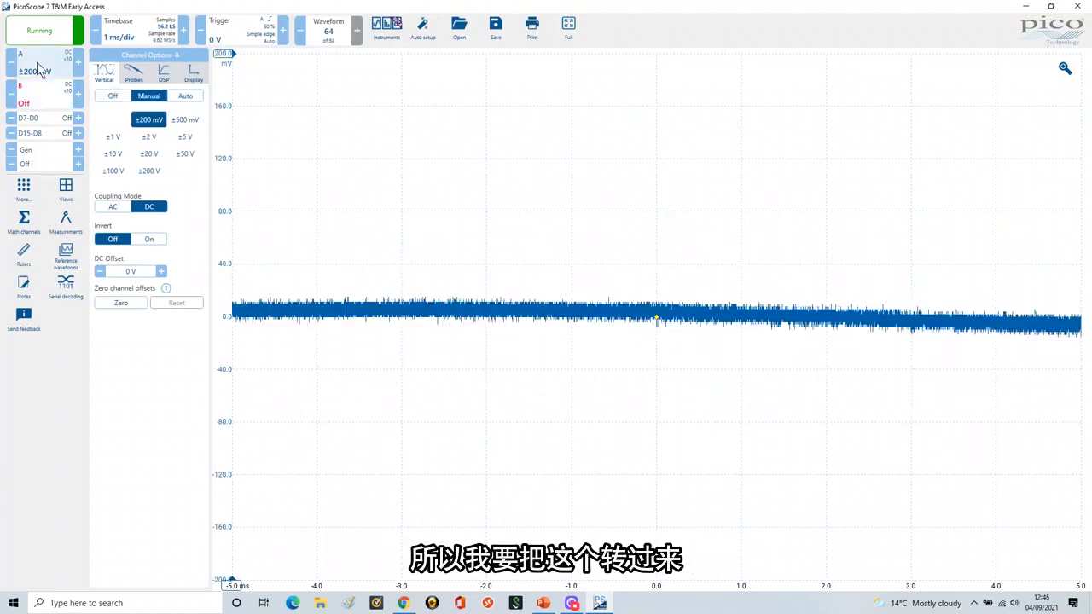
# Step: Turn channel A off and switch channel B's input range control to manual and on to automatic
pyautogui.click(113, 96)
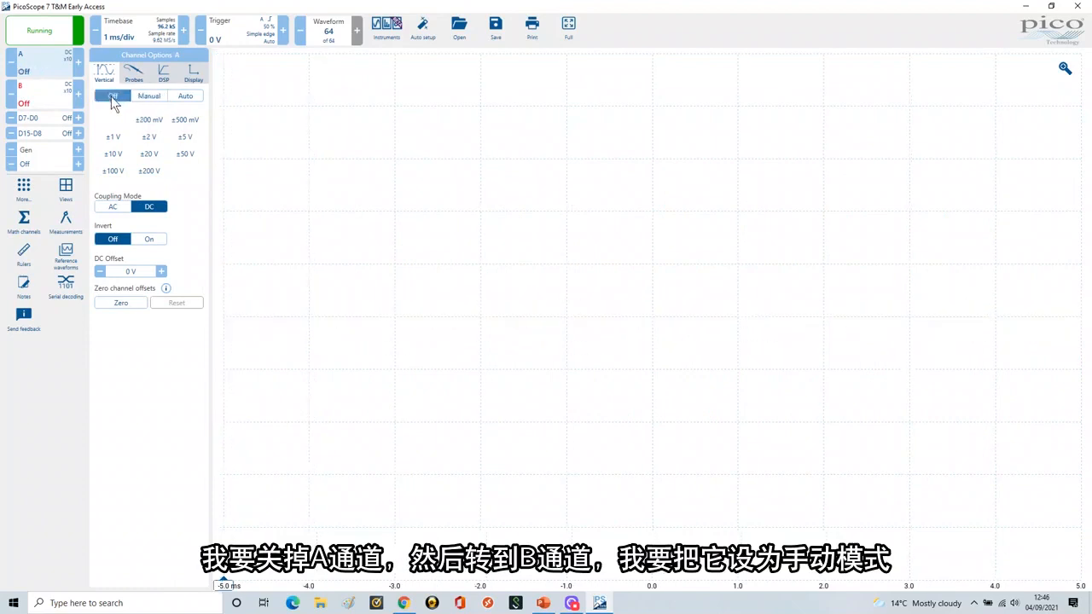
pyautogui.click(40, 102)
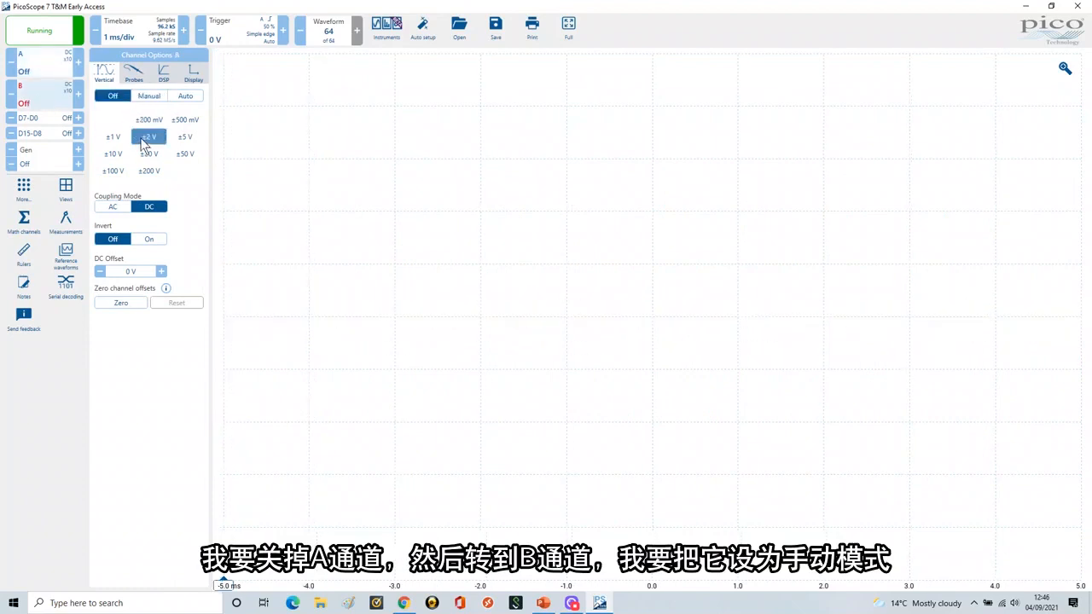
pyautogui.click(150, 97)
pyautogui.click(147, 95)
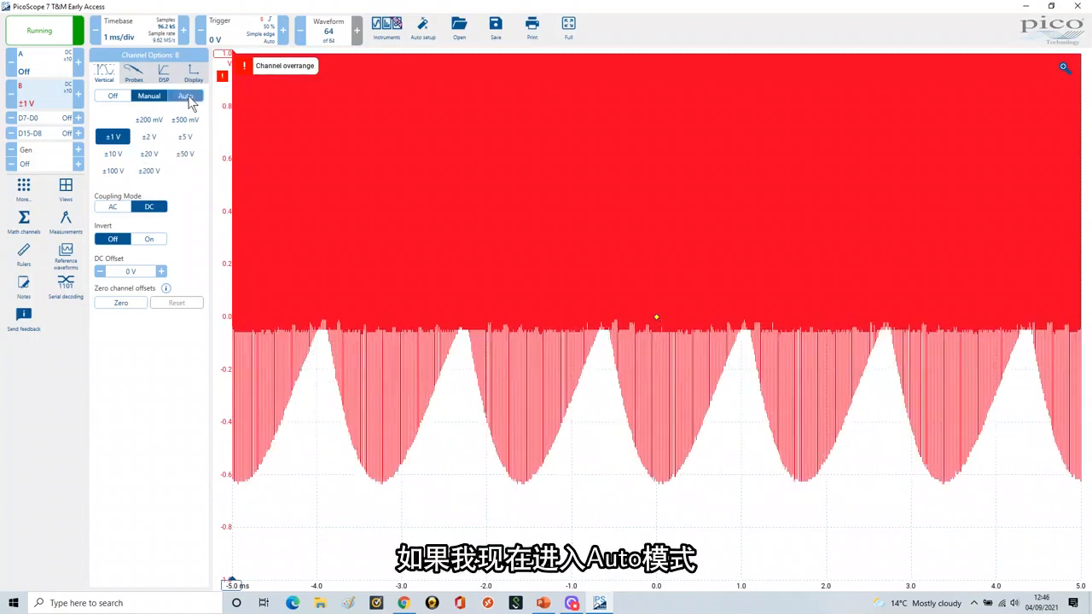
pyautogui.click(186, 97)
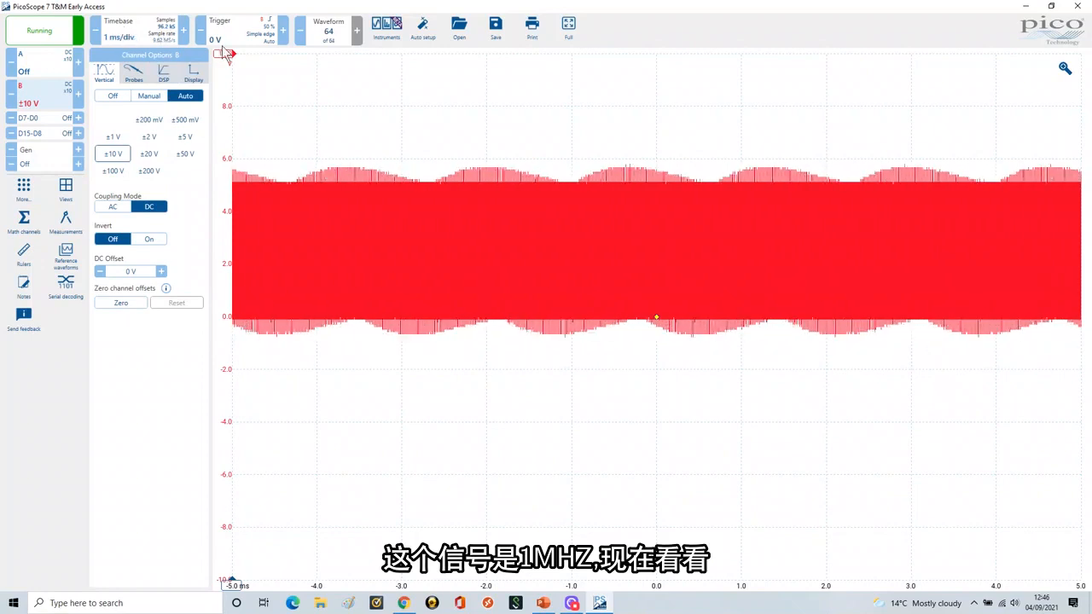
# Step: Set the timebase to 1 µs/div
pyautogui.click(124, 41)
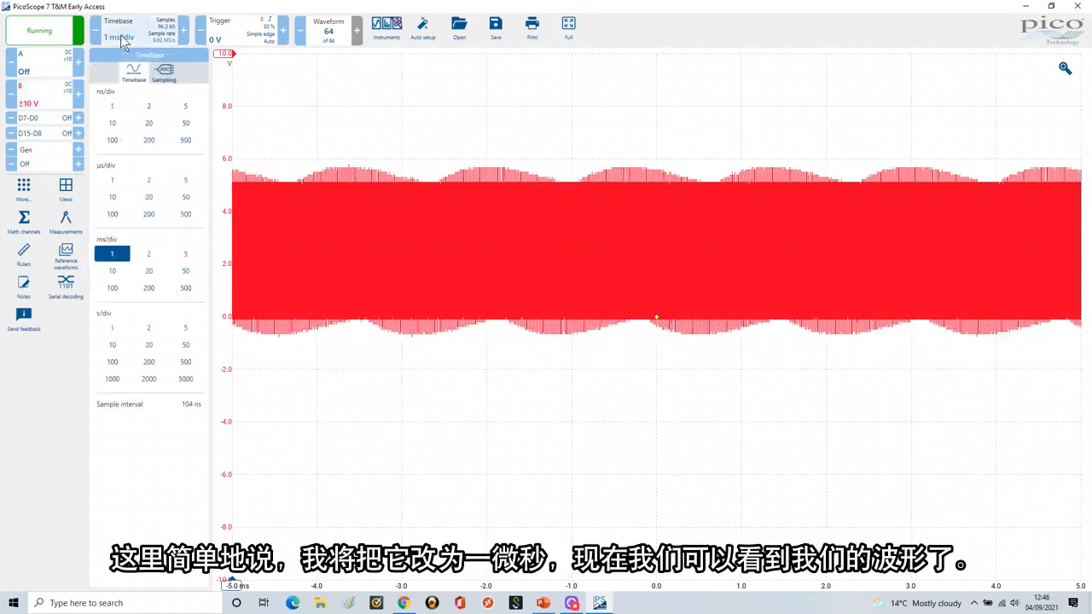
pyautogui.click(116, 188)
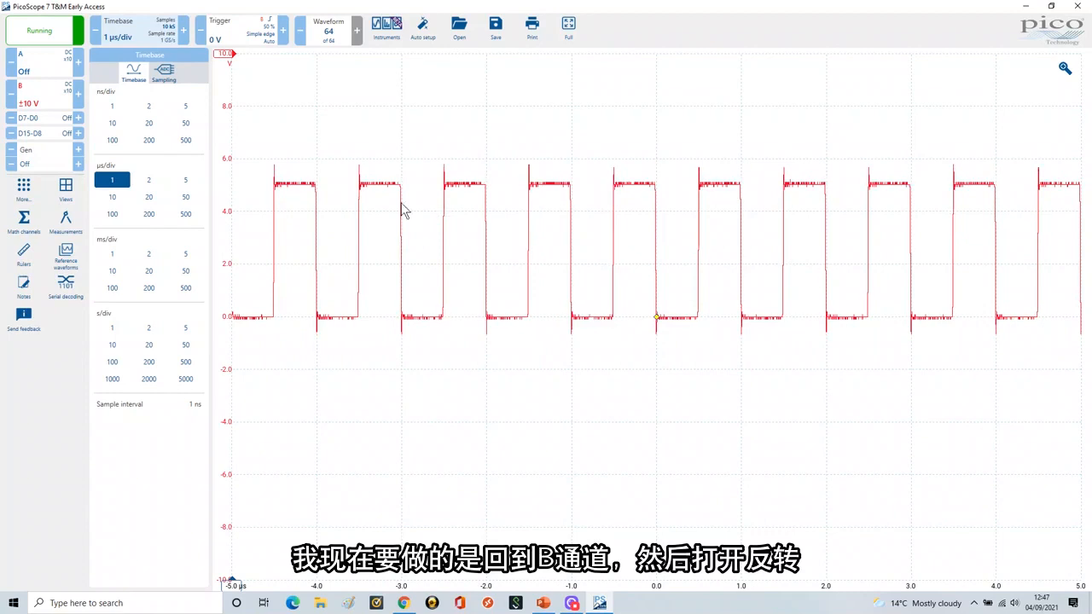
# Step: Open channel B's vertical options, turn its inversion on and switch it off again
pyautogui.click(44, 100)
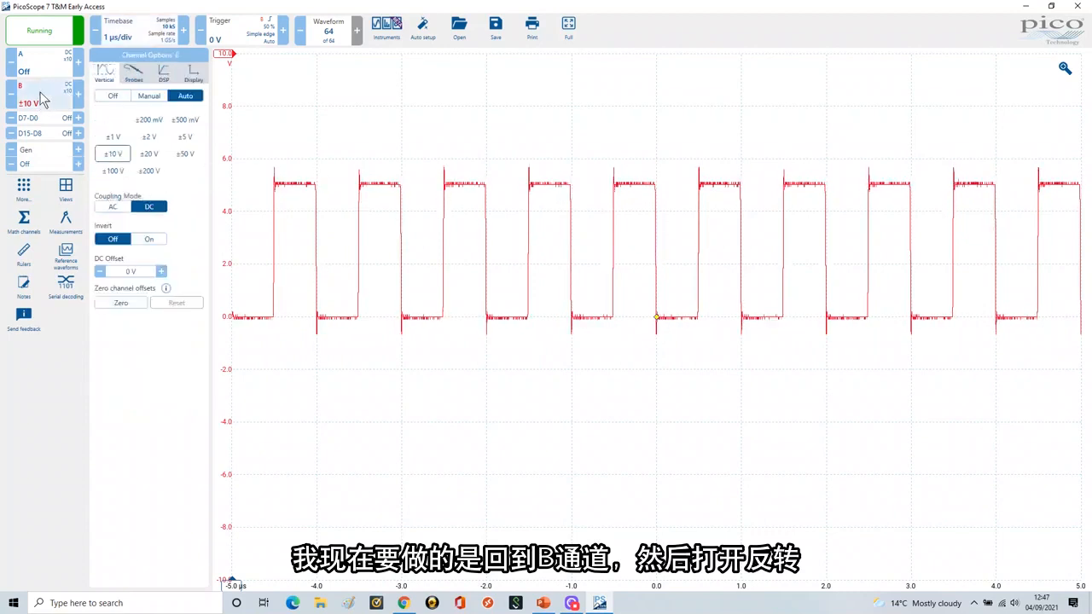
pyautogui.click(149, 243)
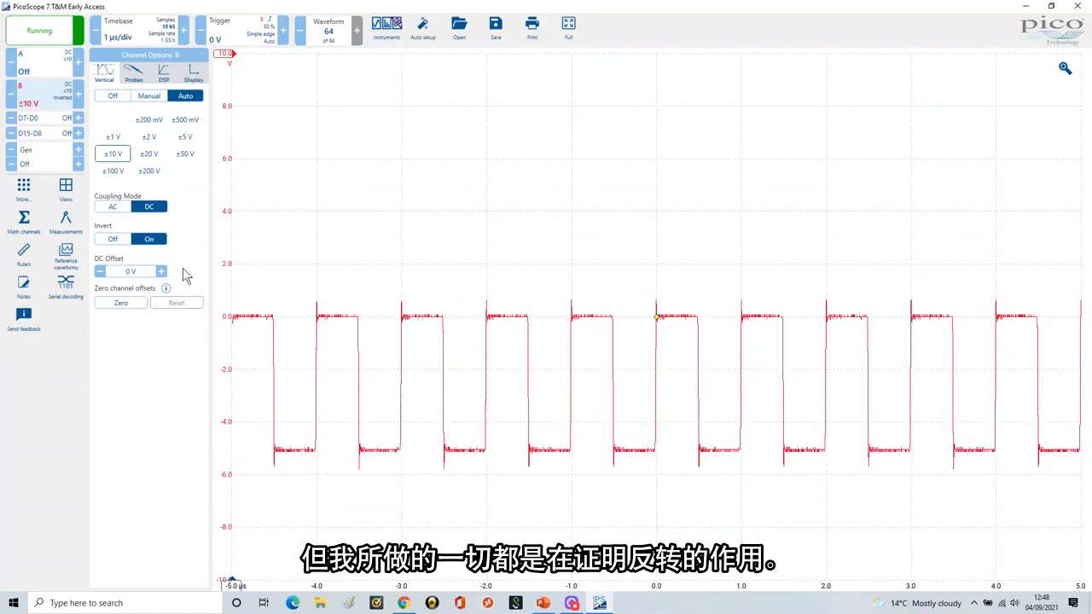
pyautogui.click(114, 240)
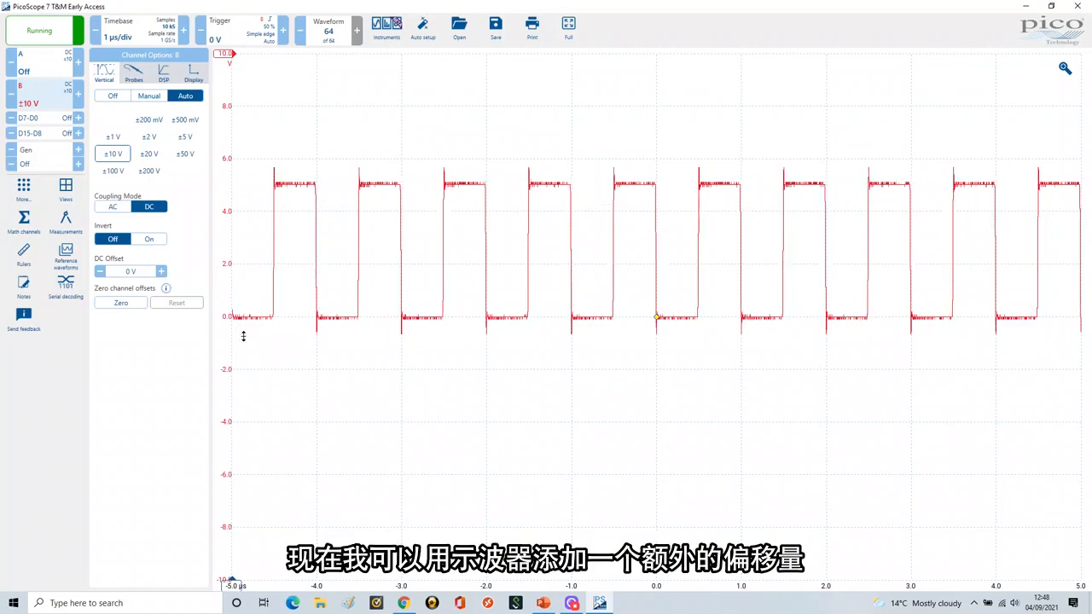
# Step: Set channel B's DC offset to 1 V and raise the trigger marker on the graph to a threshold of about 3.4 V
pyautogui.click(131, 275)
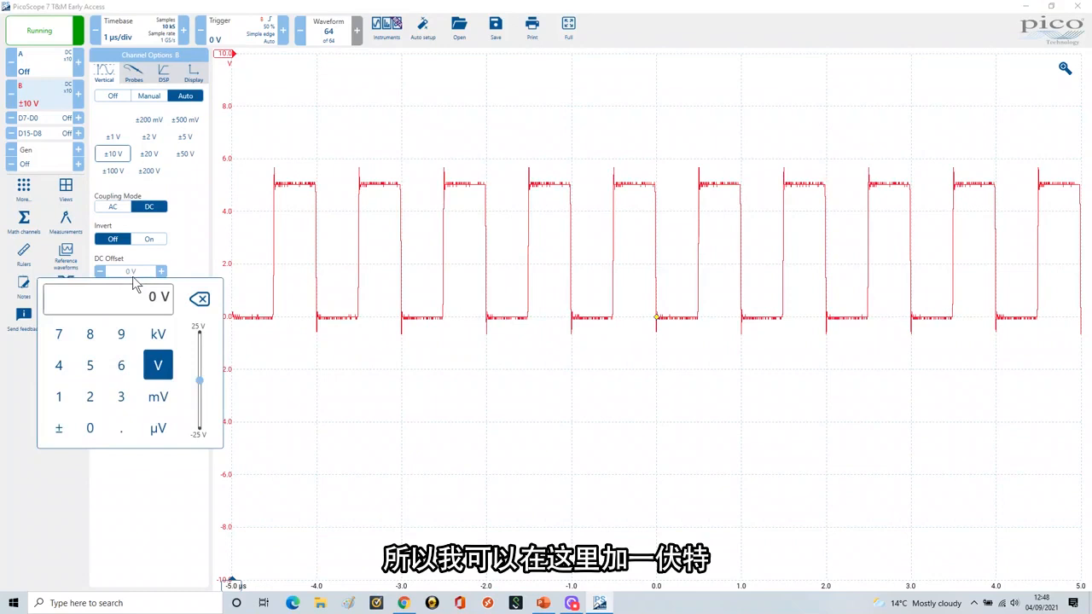
pyautogui.write('1')
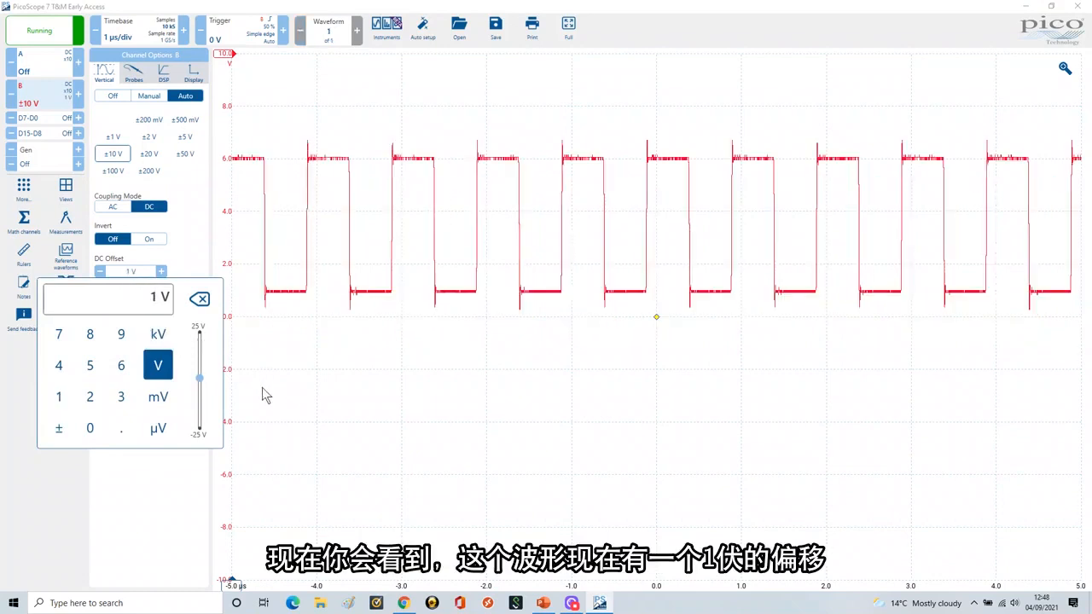
pyautogui.click(280, 386)
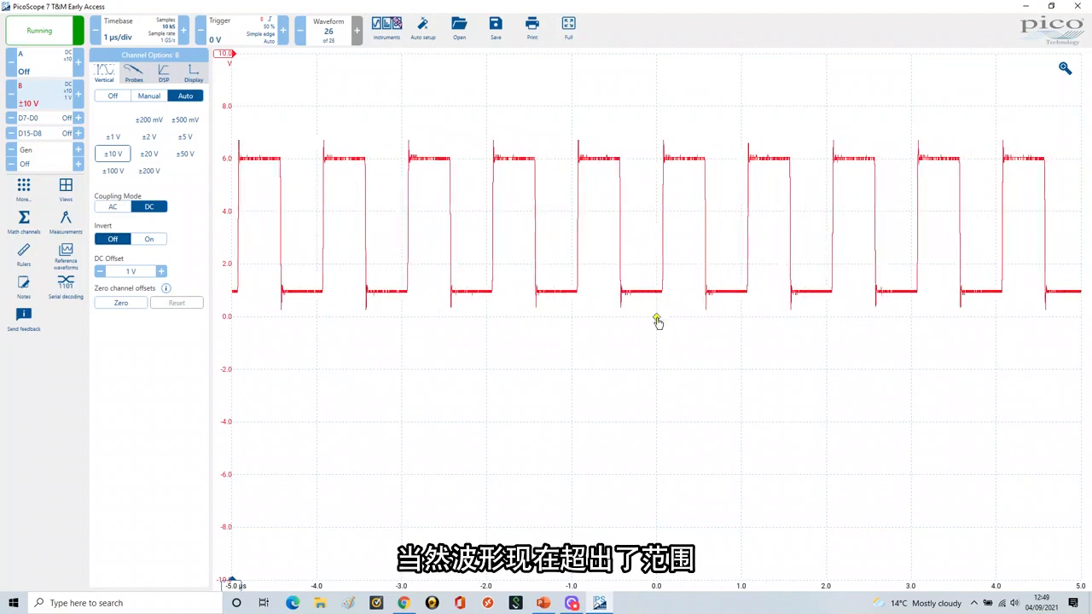
pyautogui.moveTo(658, 320); pyautogui.dragTo(658, 228)
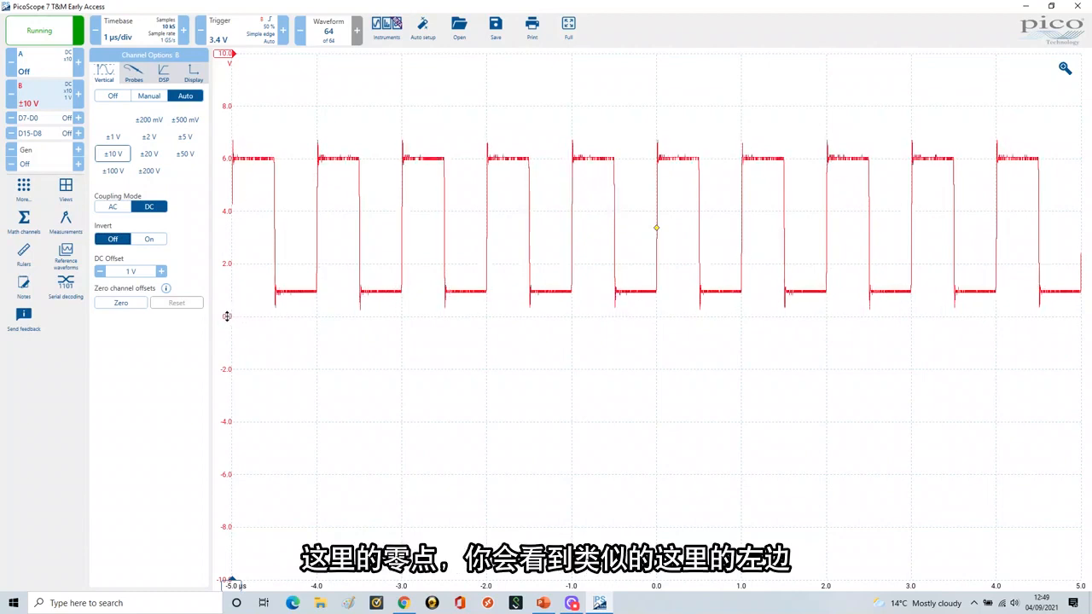
# Step: Separate the two waveforms by moving their voltage axes, with channel A offset upward by about 20 % and channel B moved to the graph's lower part
pyautogui.moveTo(227, 317); pyautogui.dragTo(227, 210)
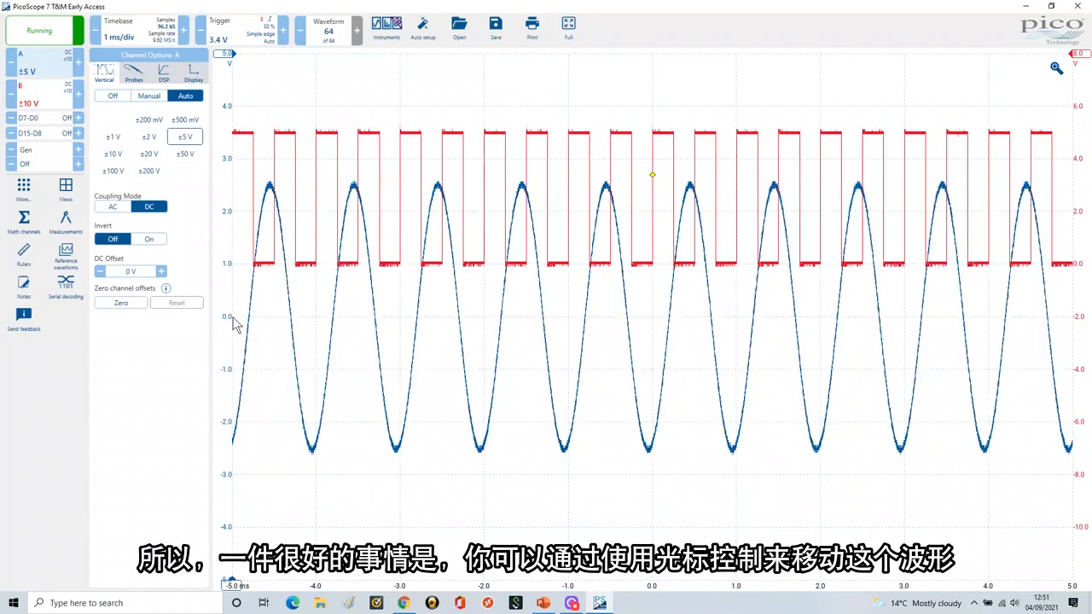
pyautogui.moveTo(228, 318); pyautogui.dragTo(220, 211)
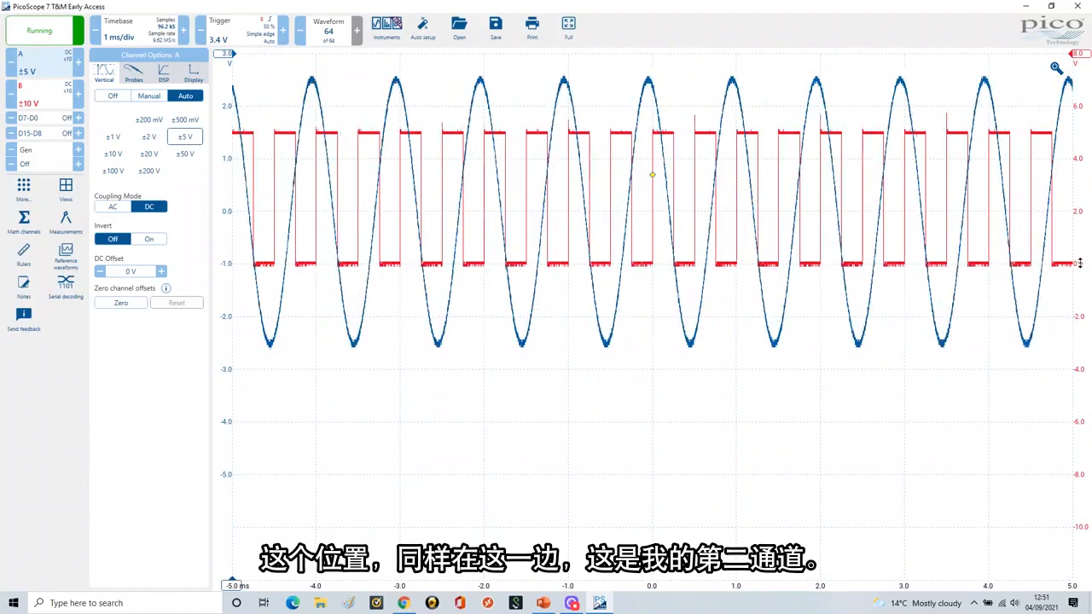
pyautogui.moveTo(1084, 323)
pyautogui.mouseDown()
pyautogui.moveTo(1087, 537)
pyautogui.moveTo(1083, 528)
pyautogui.mouseUp()
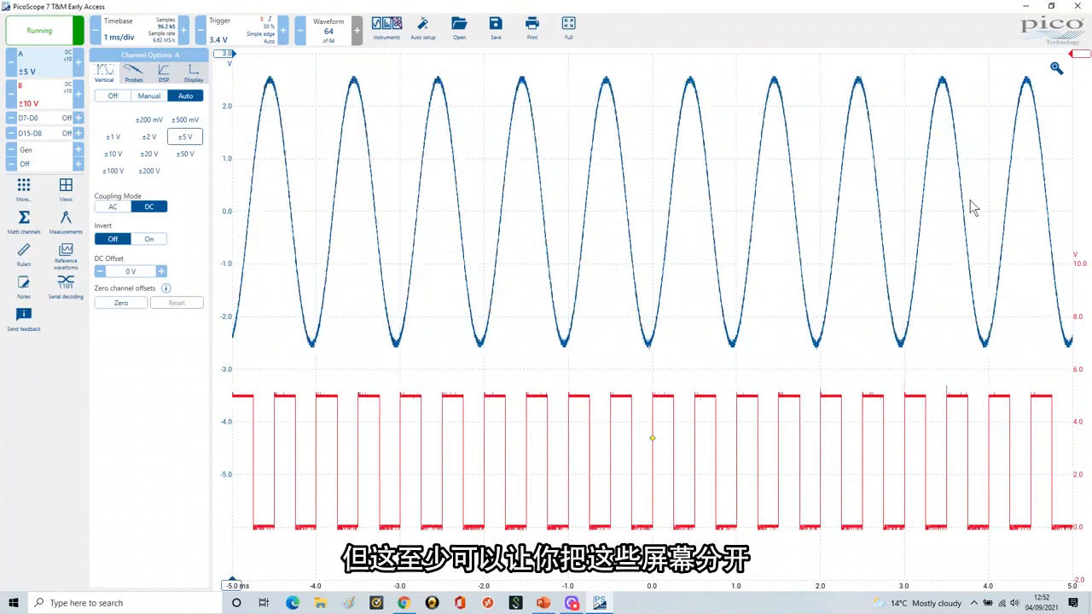
# Step: Switch to the PowerPoint slide show, reveal the DC Offset and Zero Channel Offset bullets, and return to PicoScope's zero channel offset options
pyautogui.click(544, 603)
pyautogui.click(411, 388)
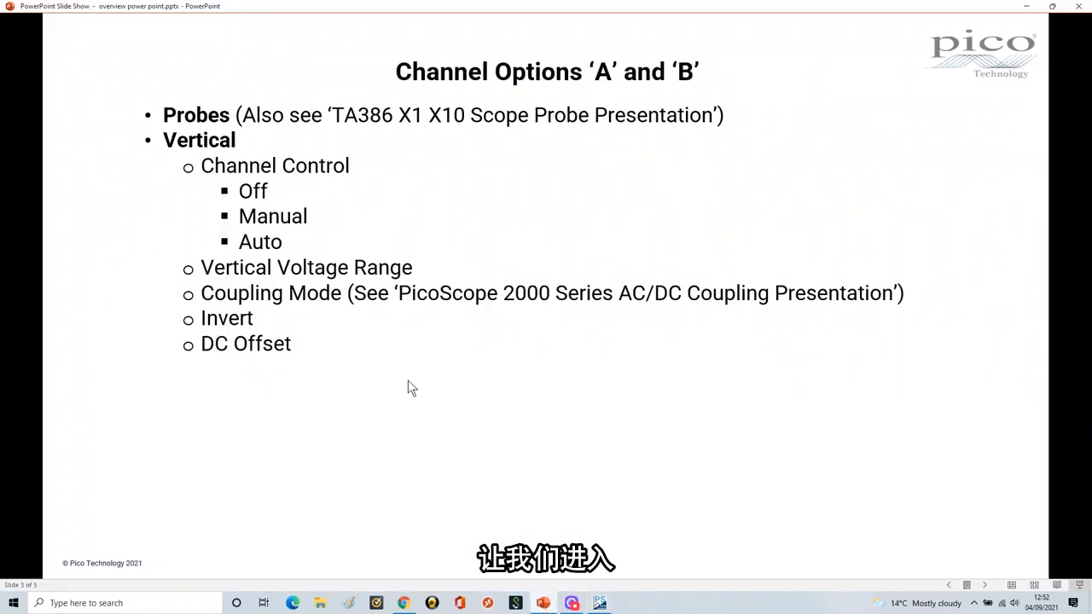
pyautogui.click(425, 389)
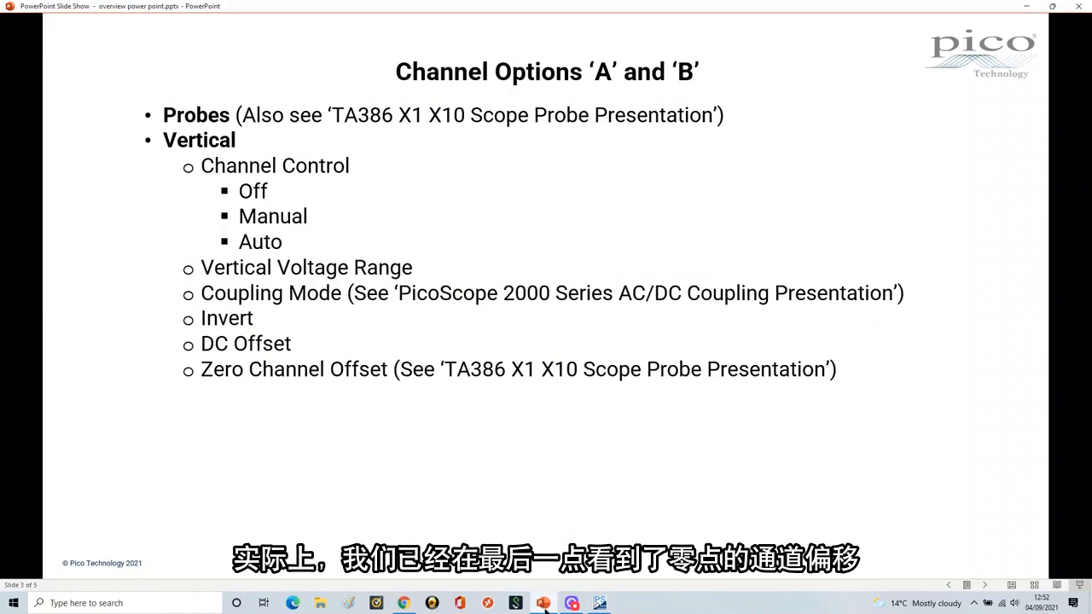
pyautogui.click(544, 603)
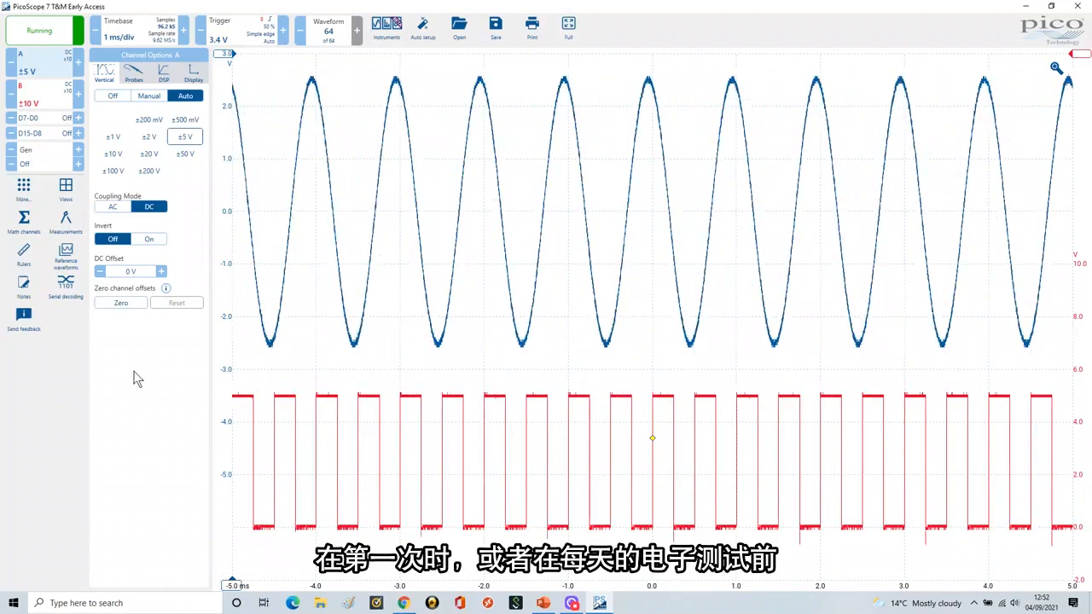
pyautogui.click(130, 307)
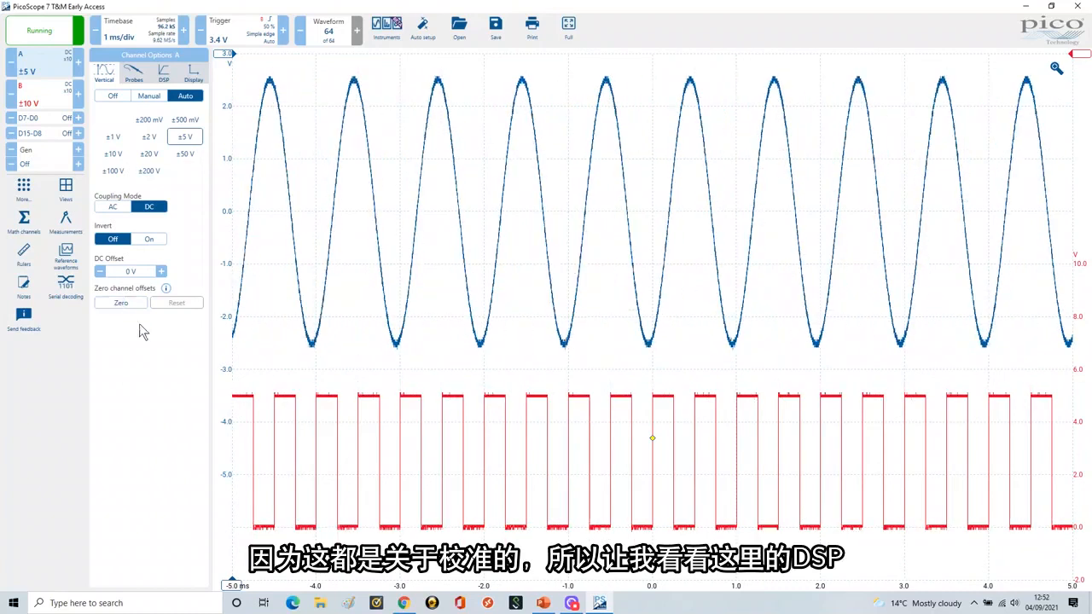
# Step: Reveal the DSP bullet in the PowerPoint slide show, and return to PicoScope to open channel A's DSP options
pyautogui.click(544, 603)
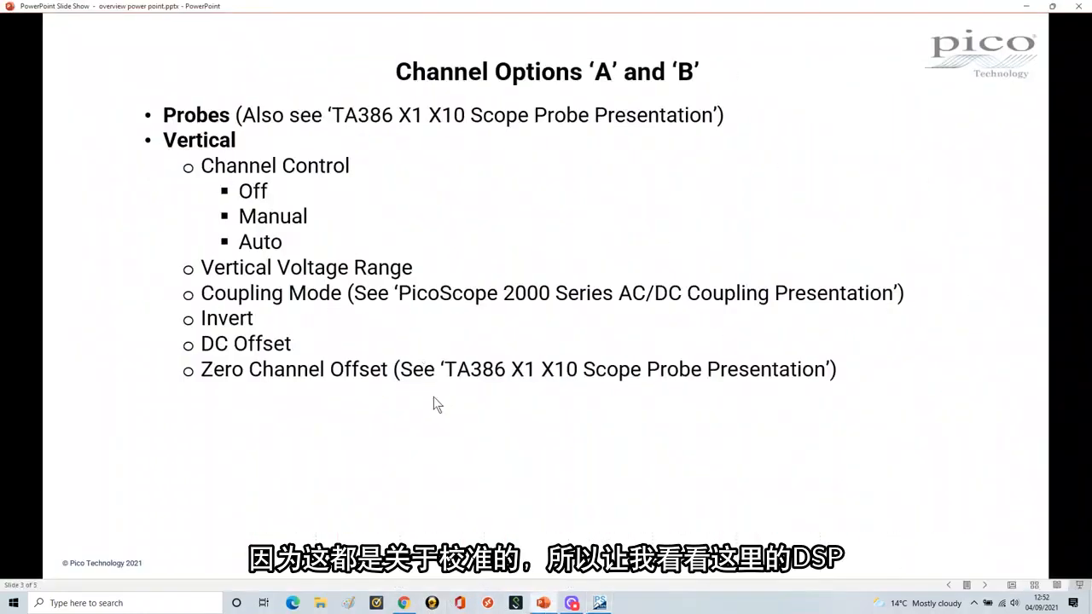
pyautogui.click(434, 401)
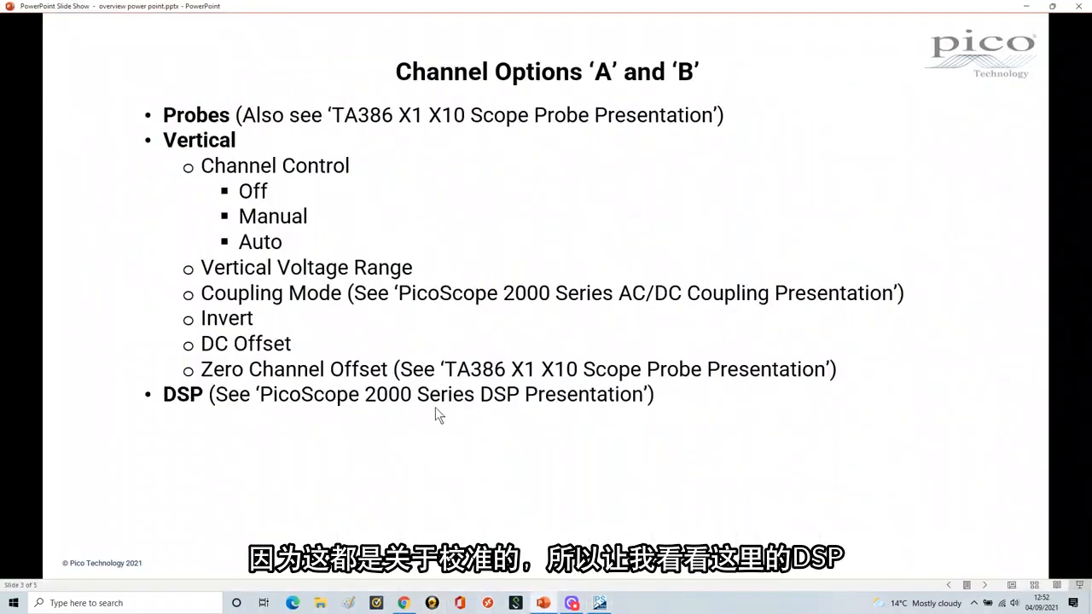
pyautogui.click(599, 603)
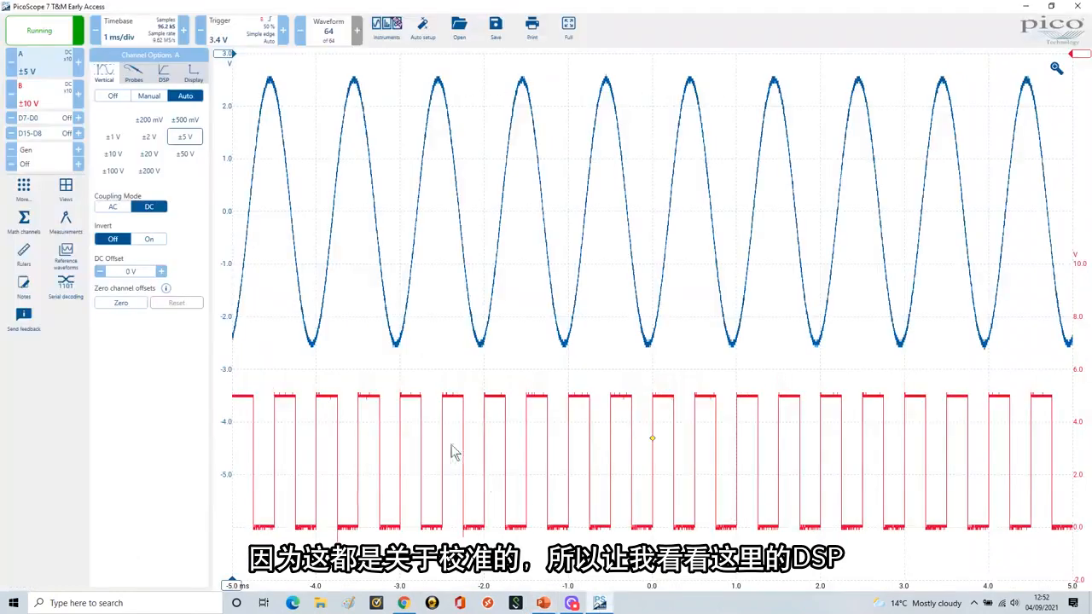
pyautogui.click(165, 77)
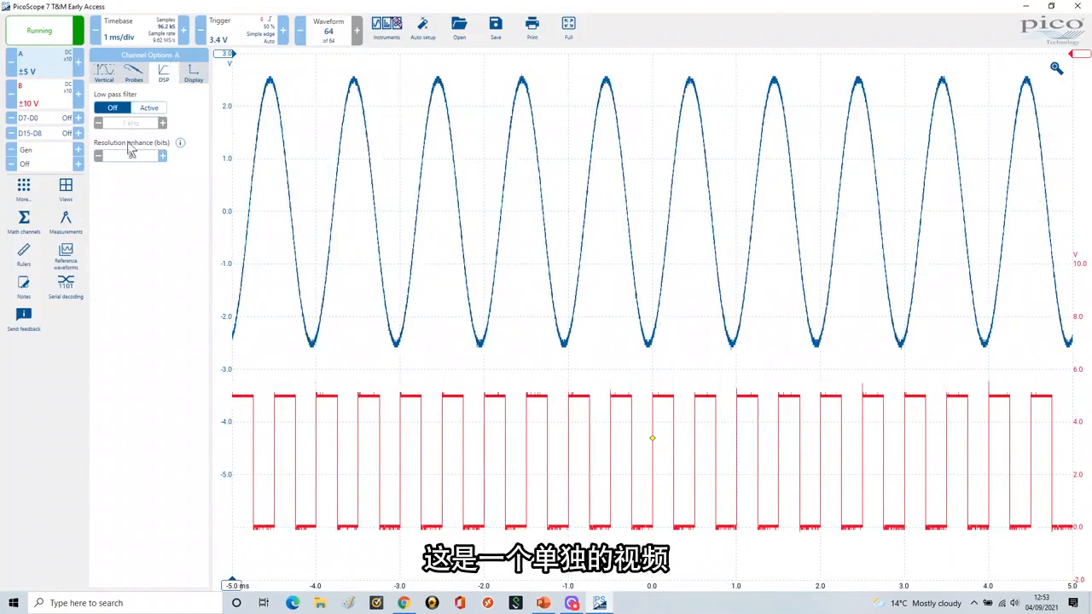
# Step: Reveal the Display bullets Name, Colour, Scale and Offset in the PowerPoint slide show, and return to channel A's display options in PicoScope
pyautogui.click(545, 606)
pyautogui.click(460, 423)
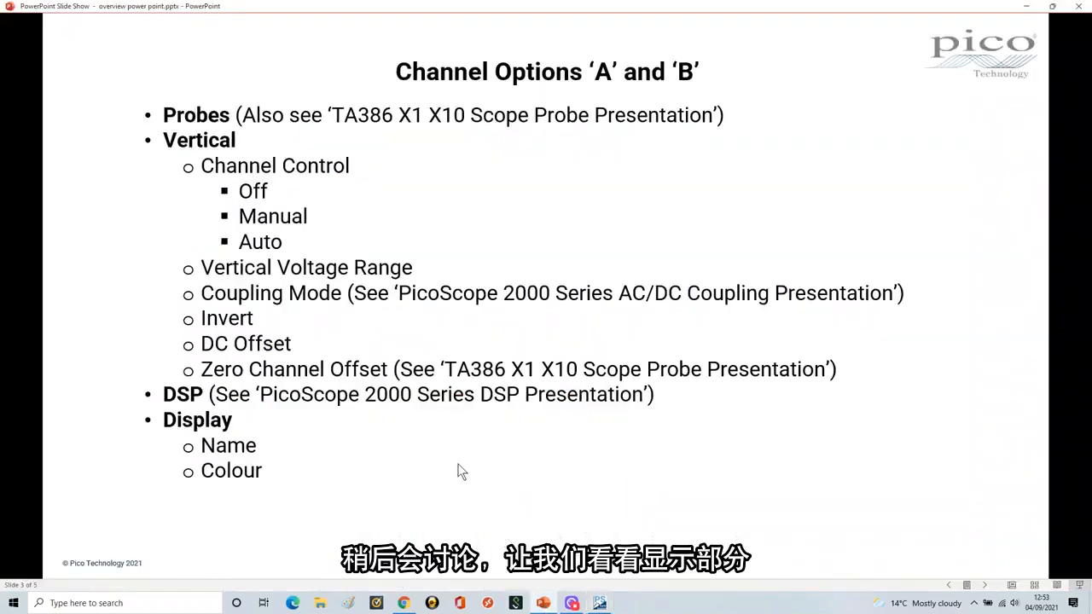
pyautogui.click(459, 467)
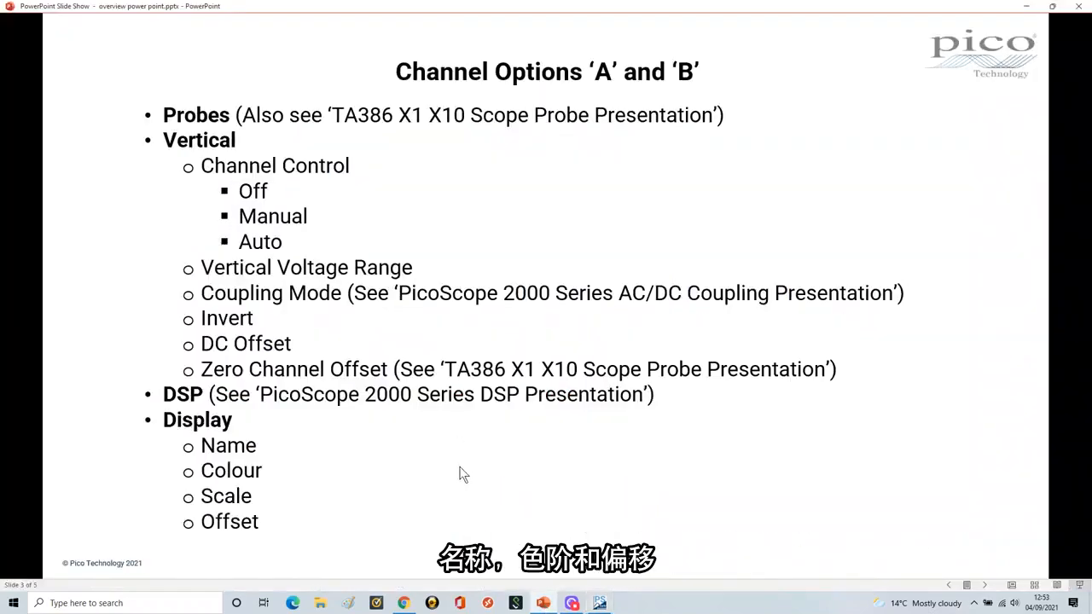
pyautogui.click(602, 605)
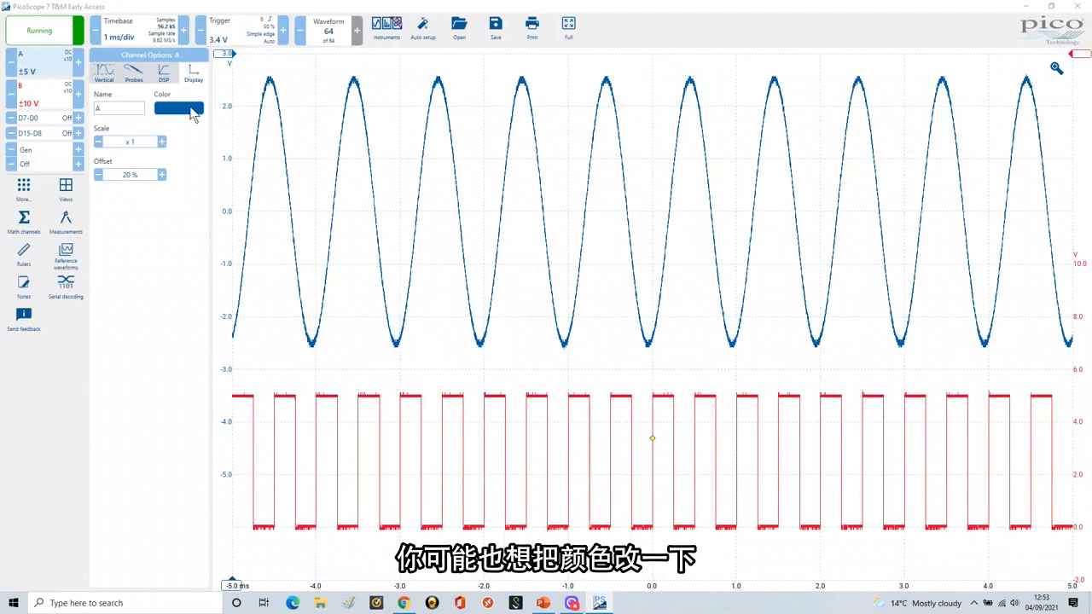
# Step: Change channel A's display colour to pink and restore it to the dark blue channel colour
pyautogui.click(191, 111)
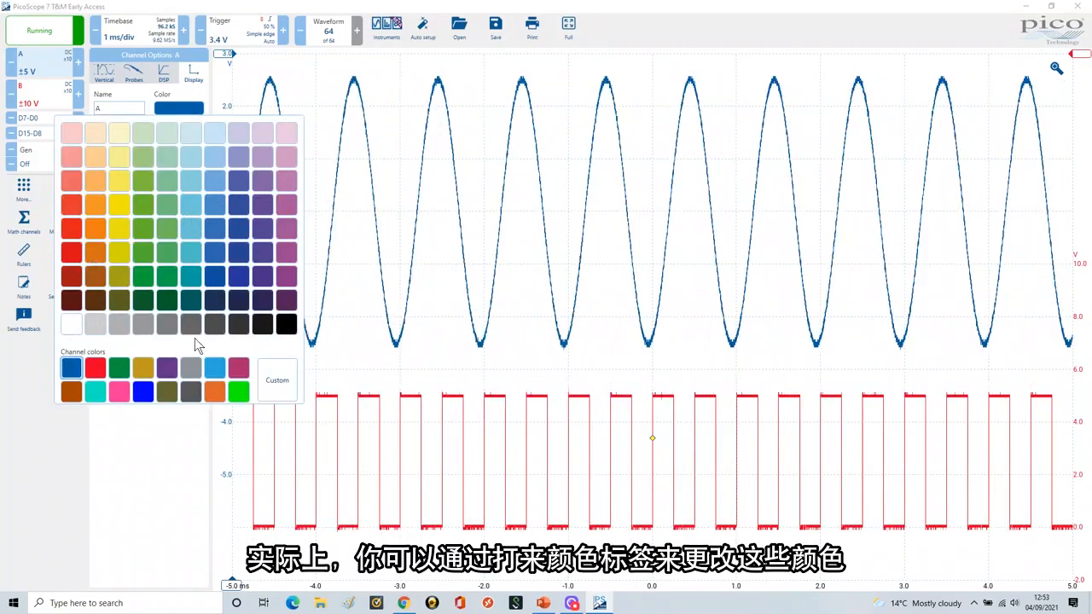
pyautogui.click(118, 392)
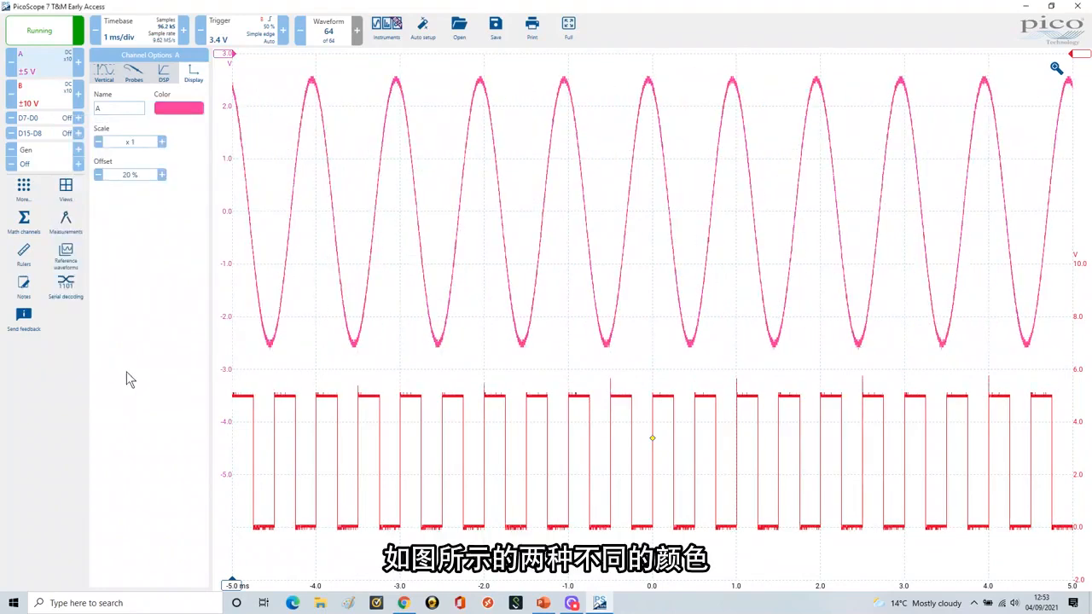
pyautogui.click(179, 109)
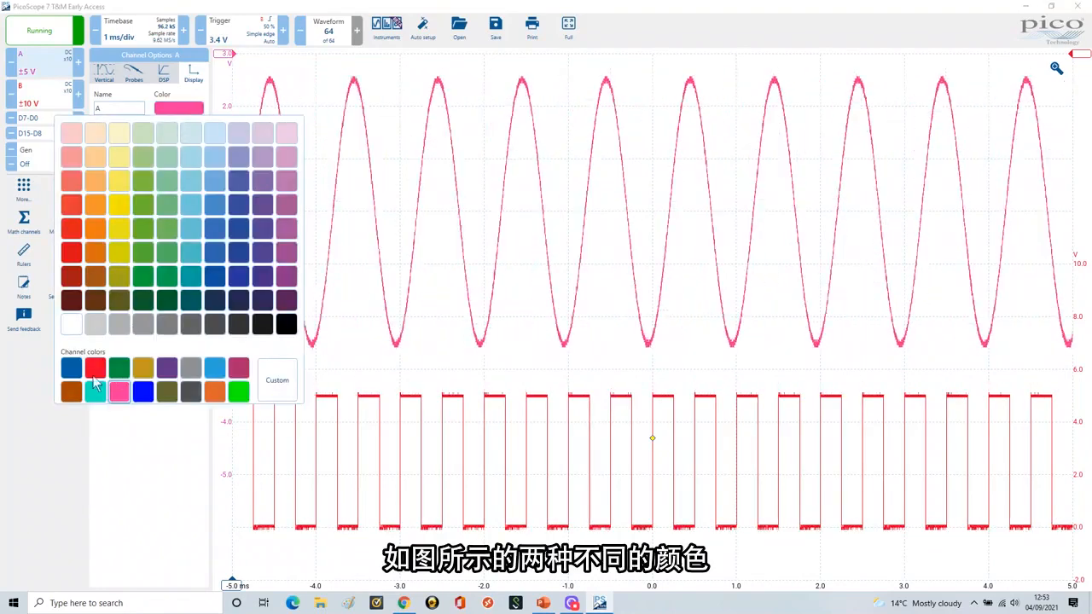
pyautogui.click(72, 368)
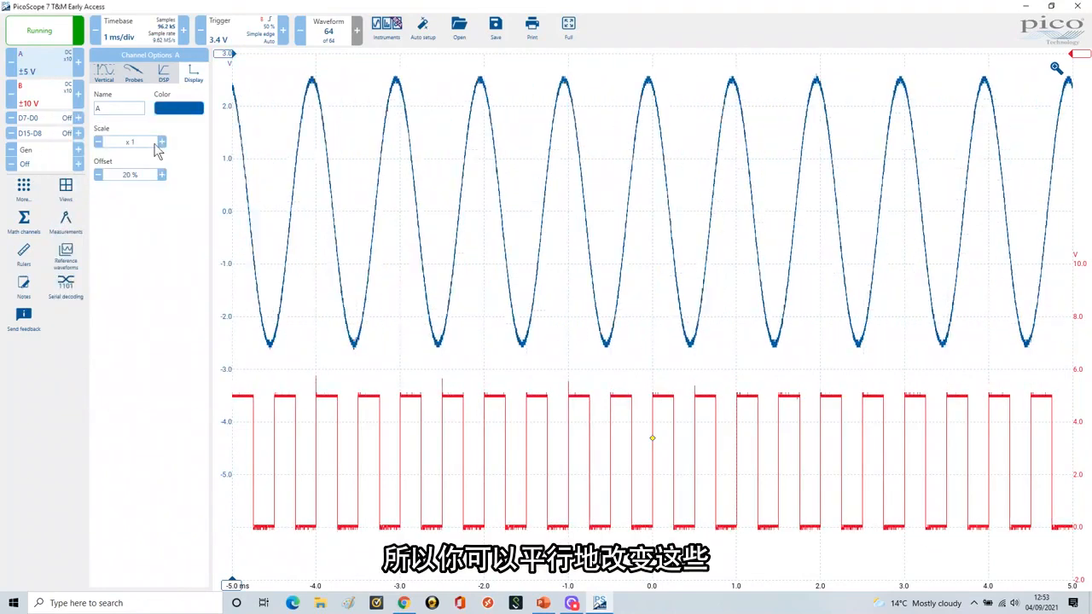
# Step: Rename channel A to IO PIN 1 in its display options, and restore the channel name to A
pyautogui.click(121, 107)
pyautogui.press('BackSpace')
pyautogui.write('IO PIN 1')
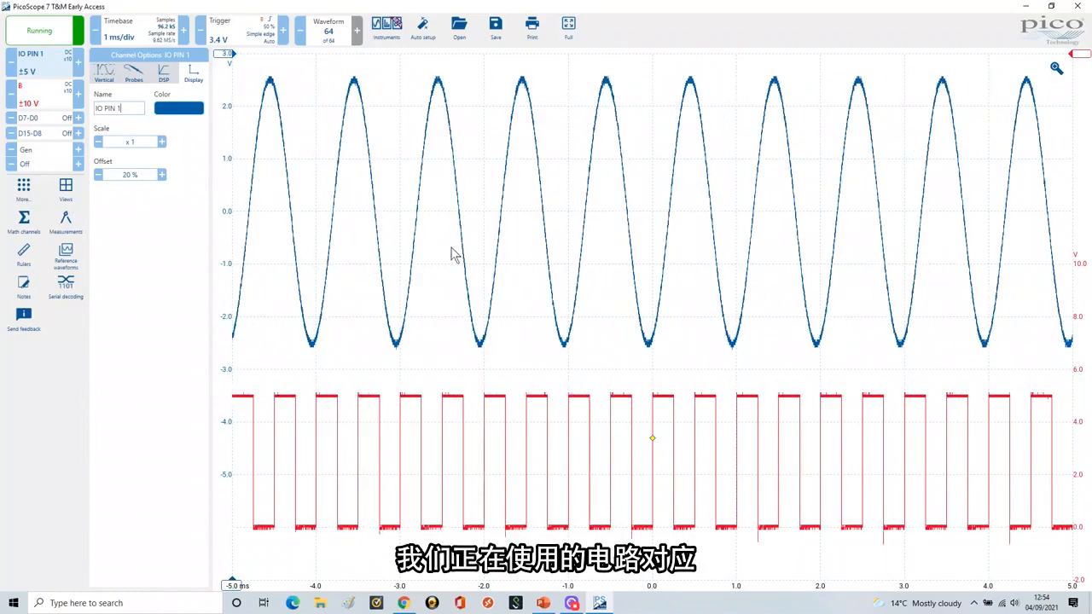
pyautogui.click(140, 112)
pyautogui.press('BackSpace')
pyautogui.press('BackSpace')
pyautogui.press('BackSpace')
pyautogui.press('BackSpace')
pyautogui.press('BackSpace')
pyautogui.press('BackSpace')
pyautogui.press('BackSpace')
pyautogui.press('BackSpace')
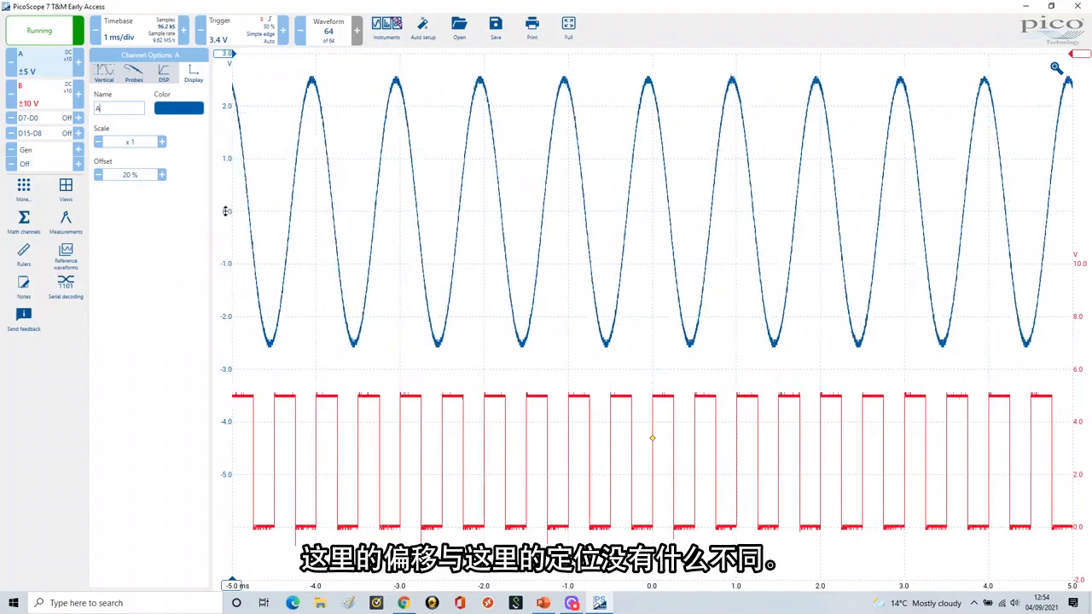
# Step: Shift channel A's trace along the vertical axis to display offsets of 0 % and 30 %, and return it to 20 %
pyautogui.moveTo(224, 212); pyautogui.dragTo(223, 316)
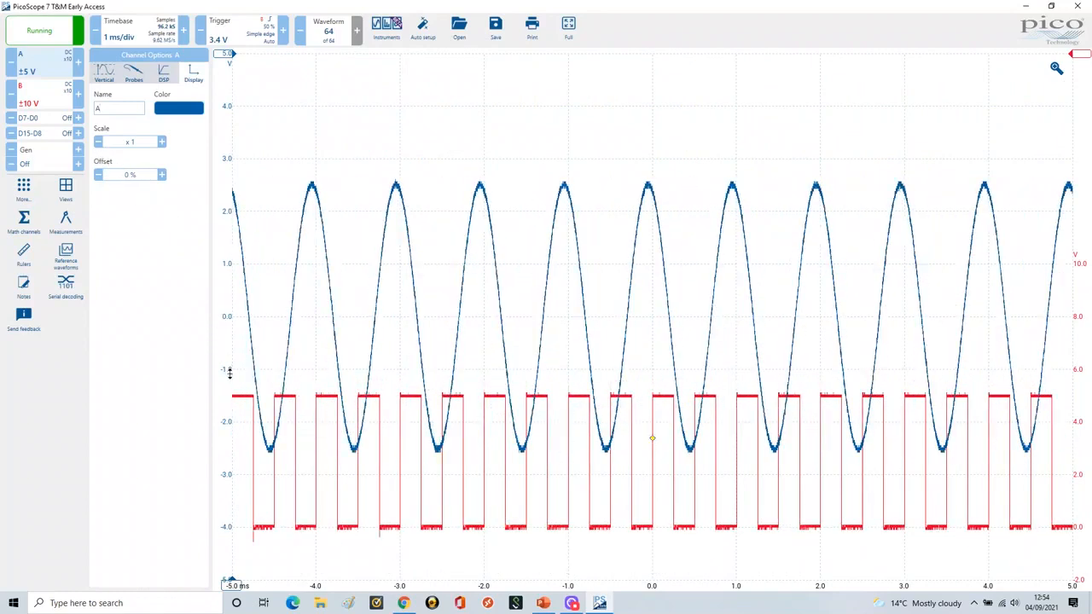
pyautogui.moveTo(227, 370); pyautogui.dragTo(222, 212)
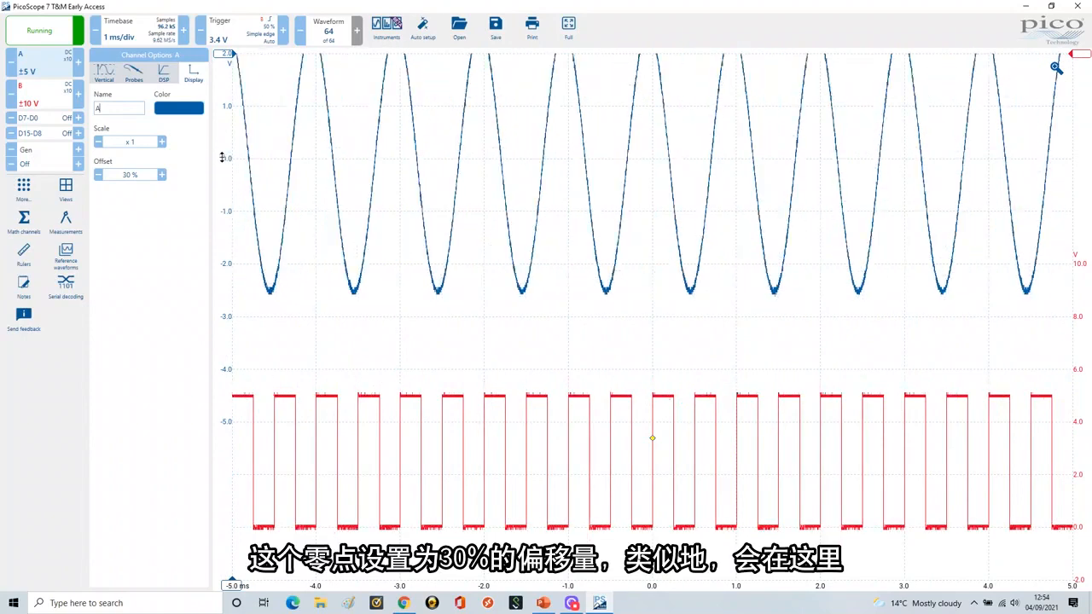
pyautogui.moveTo(219, 162); pyautogui.dragTo(216, 229)
pyautogui.moveTo(216, 311)
pyautogui.mouseDown()
pyautogui.moveTo(231, 441)
pyautogui.moveTo(225, 175)
pyautogui.mouseUp()
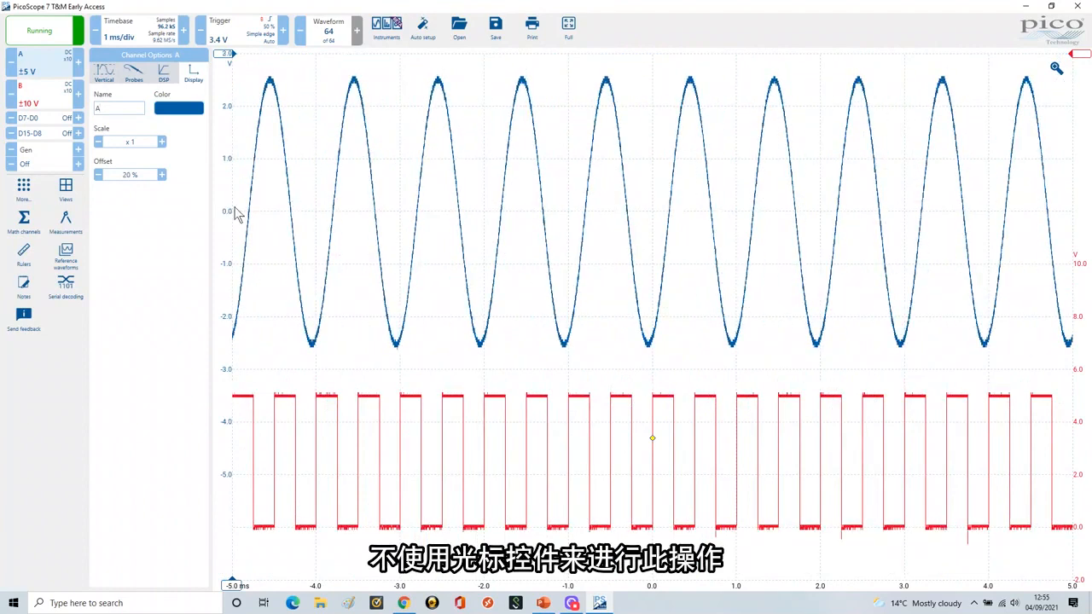
# Step: Set channel A's display scale to x2 to magnify its waveform vertically
pyautogui.click(163, 142)
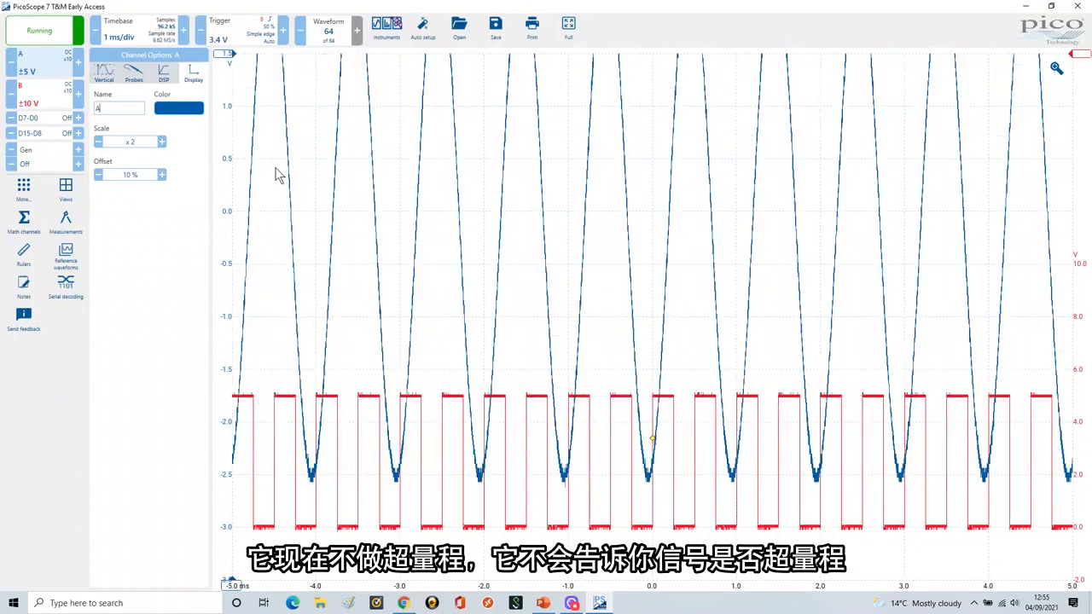
pyautogui.click(98, 141)
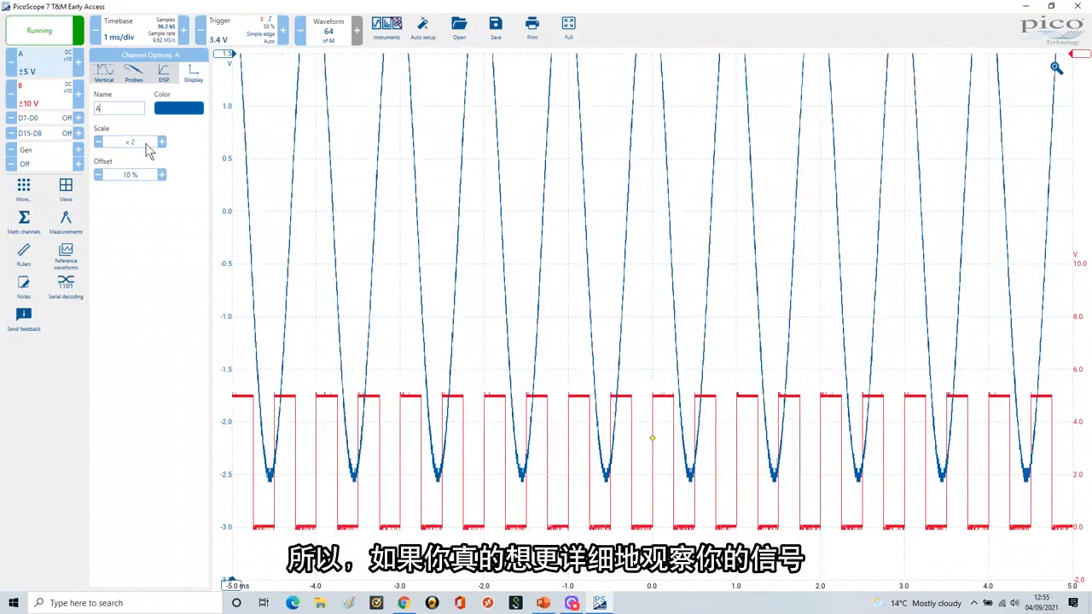